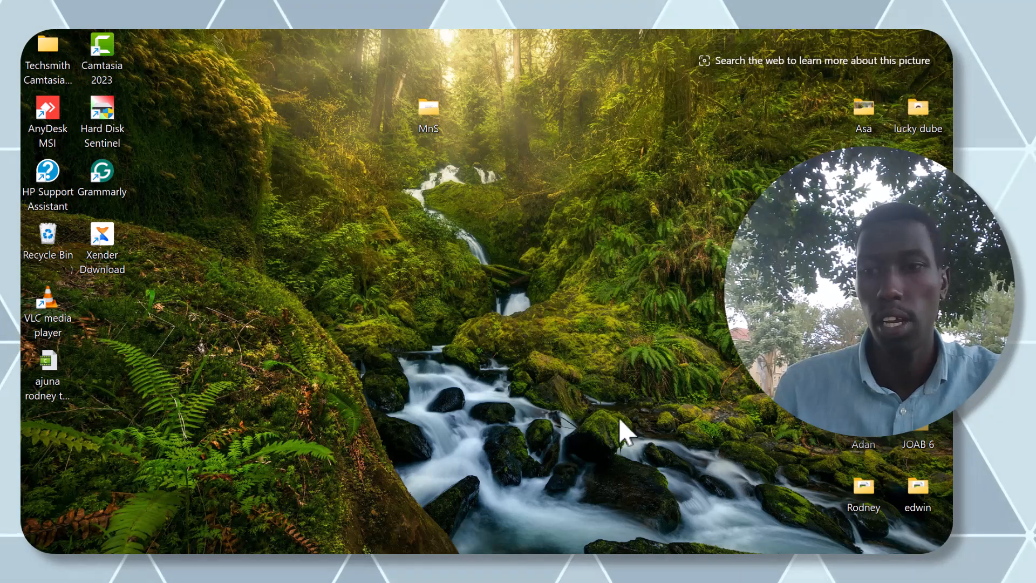
- Open the document joab m.docx from the JOAB 6 desktop folder
{"action": "double_click", "coordinate": [921, 447]}
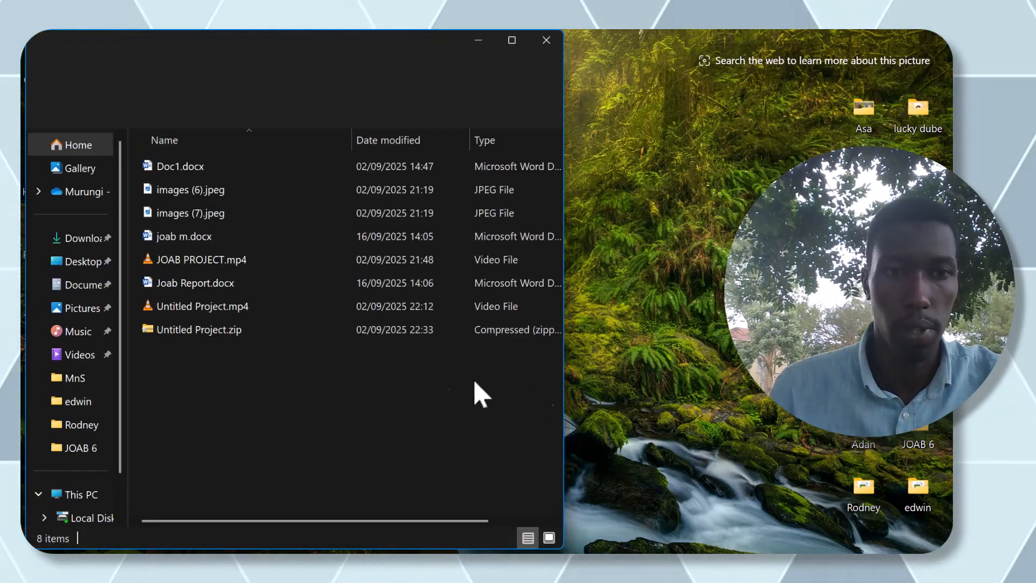
{"action": "double_click", "coordinate": [213, 235]}
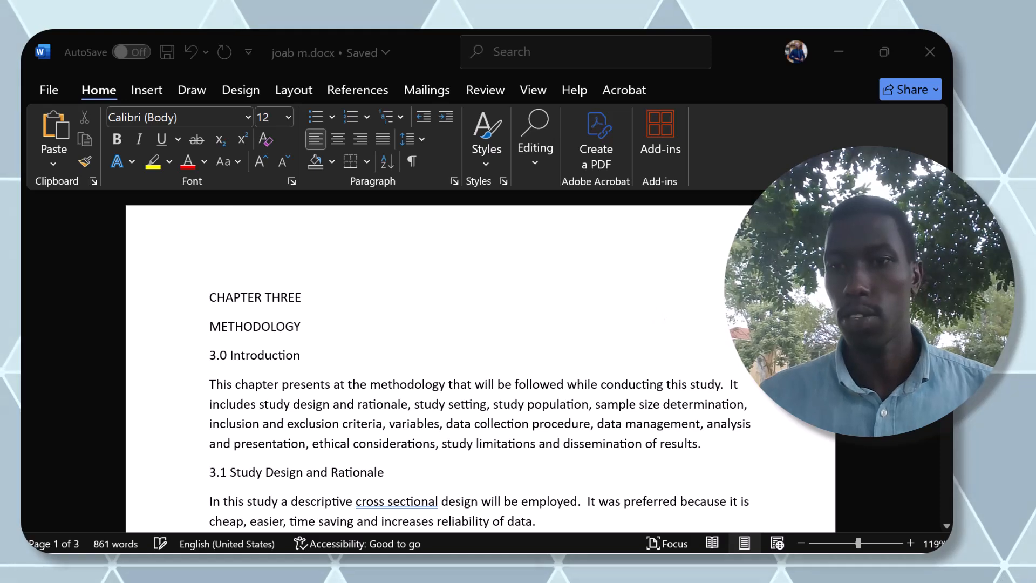
{"action": "left_click", "coordinate": [583, 101]}
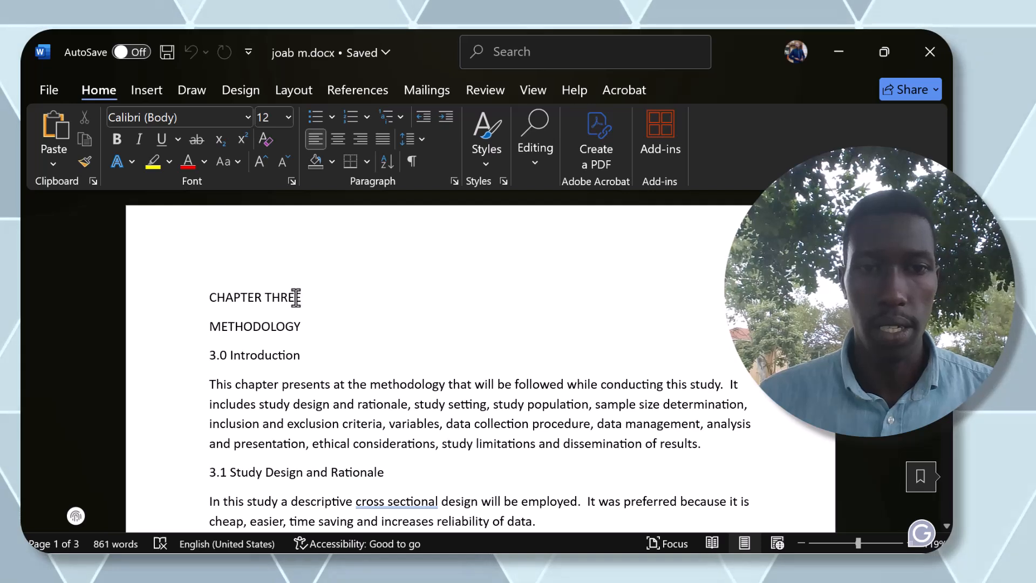
- Apply the Title style to the CHAPTER THREE line at the start of the document
{"action": "left_click_drag", "start_coordinate": [296, 298], "coordinate": [222, 300]}
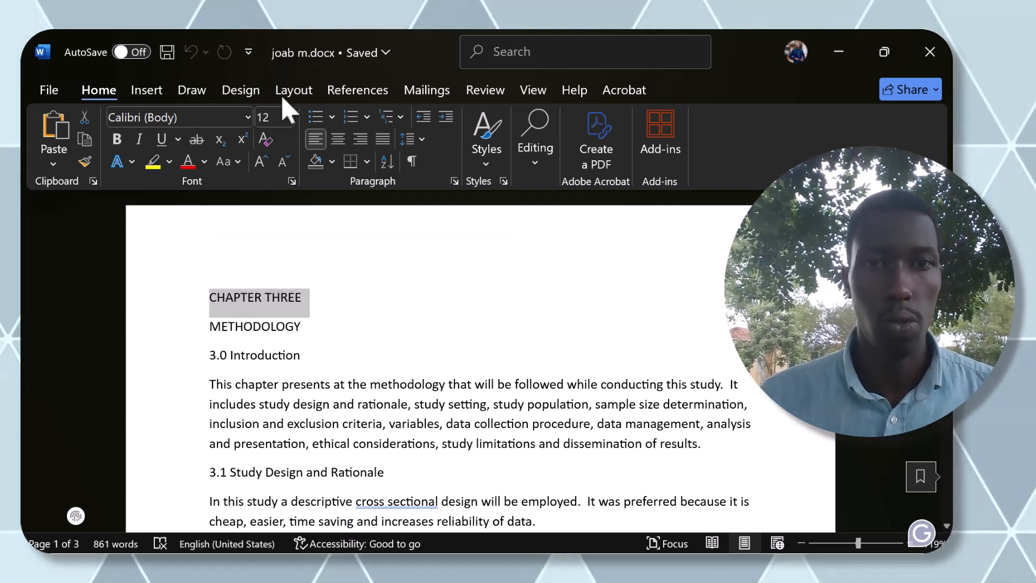
{"action": "left_click", "coordinate": [151, 93]}
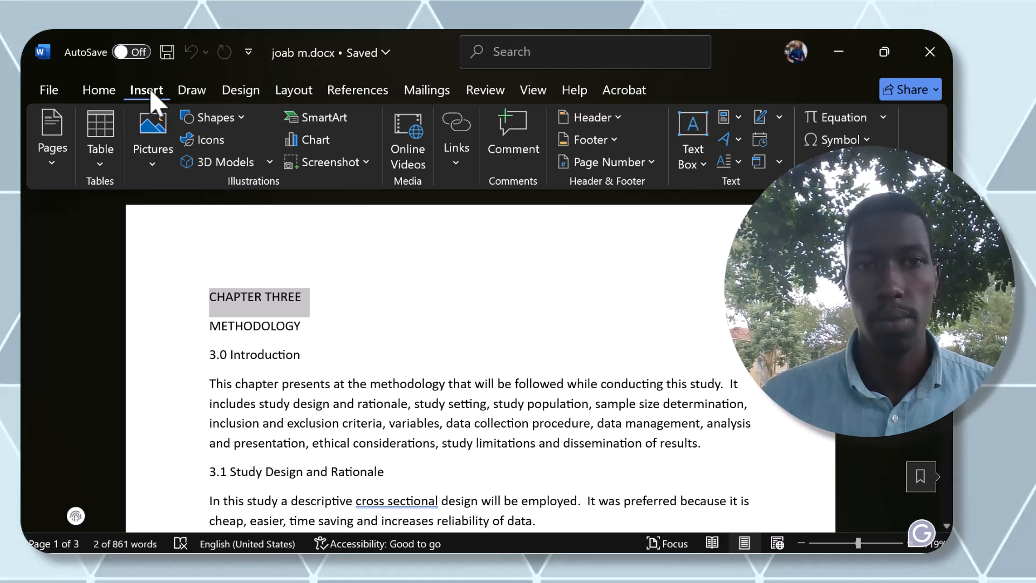
{"action": "left_click", "coordinate": [104, 96]}
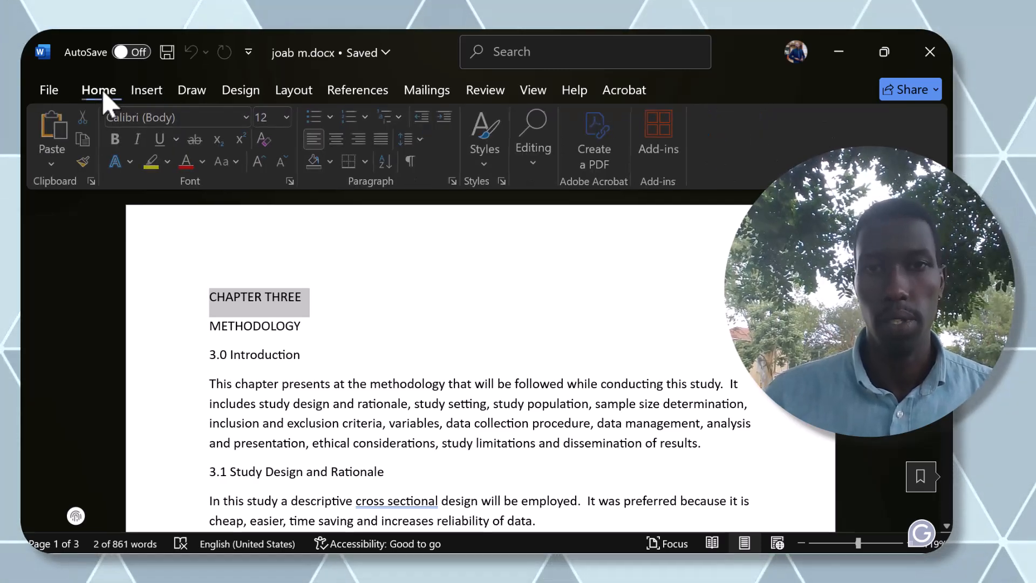
{"action": "left_click", "coordinate": [484, 168]}
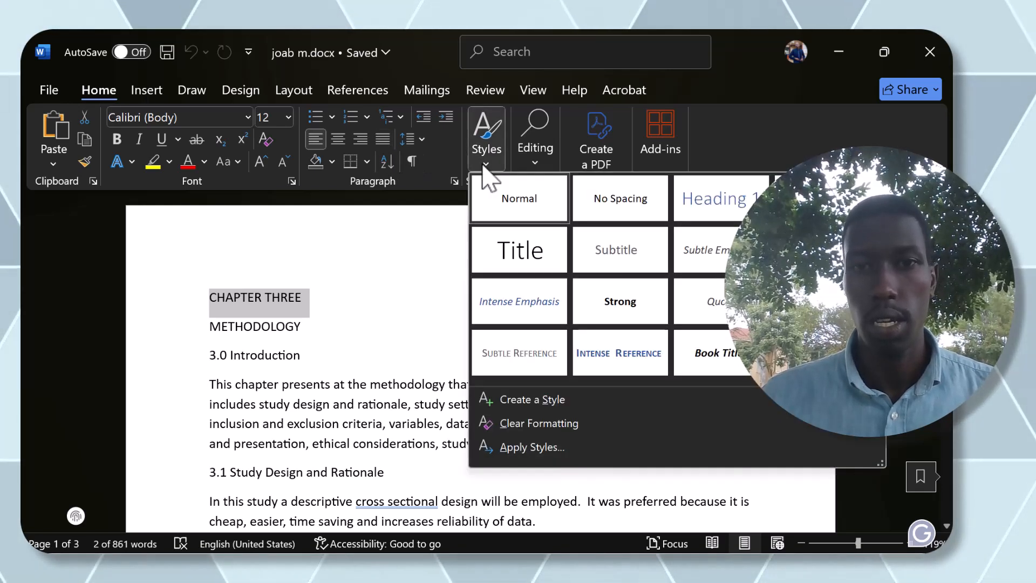
{"action": "left_click", "coordinate": [519, 258]}
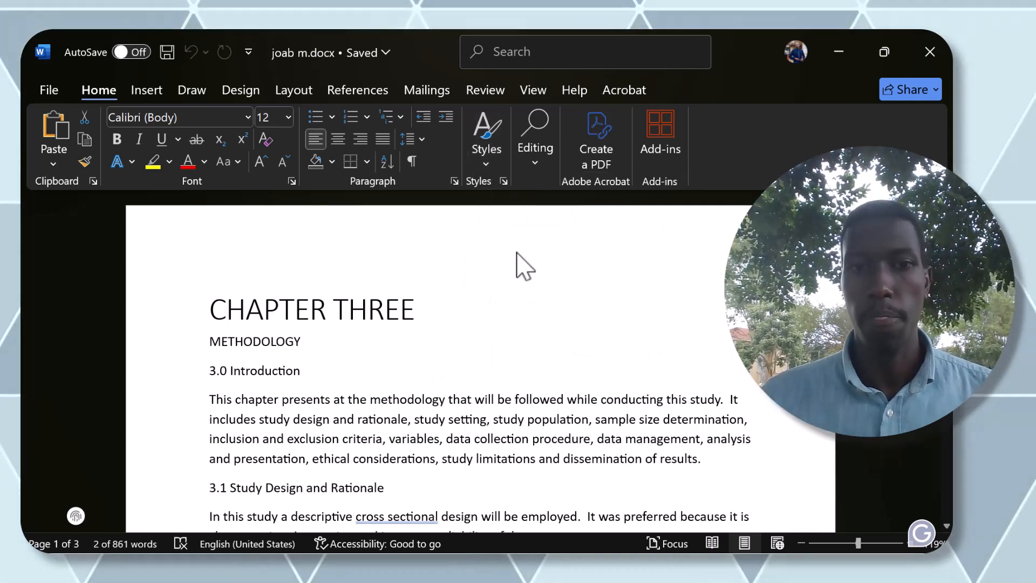
- Apply the Heading 1 style to the METHODOLOGY line below the chapter title
{"action": "left_click", "coordinate": [304, 342]}
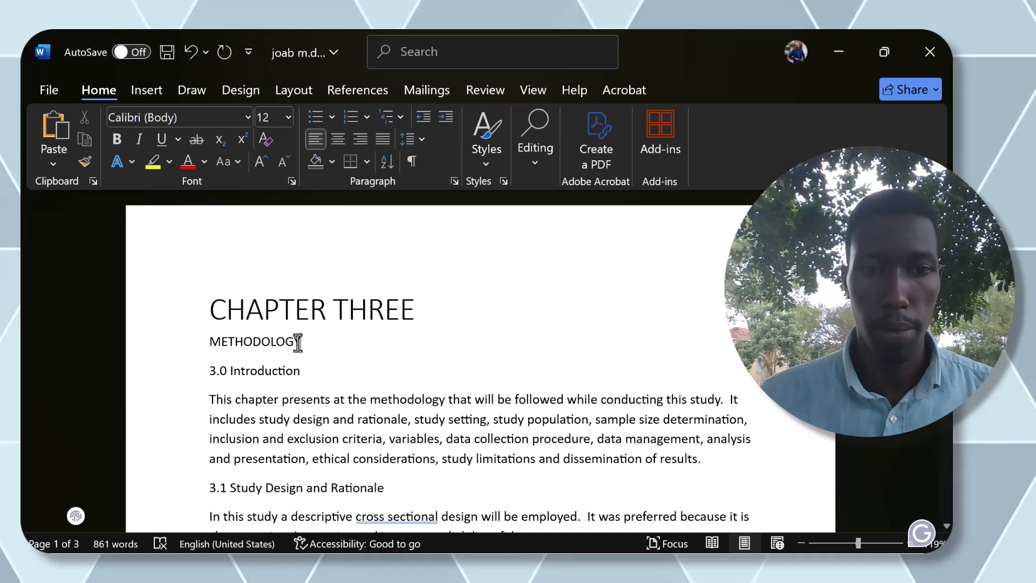
{"action": "left_click_drag", "start_coordinate": [301, 342], "coordinate": [206, 342]}
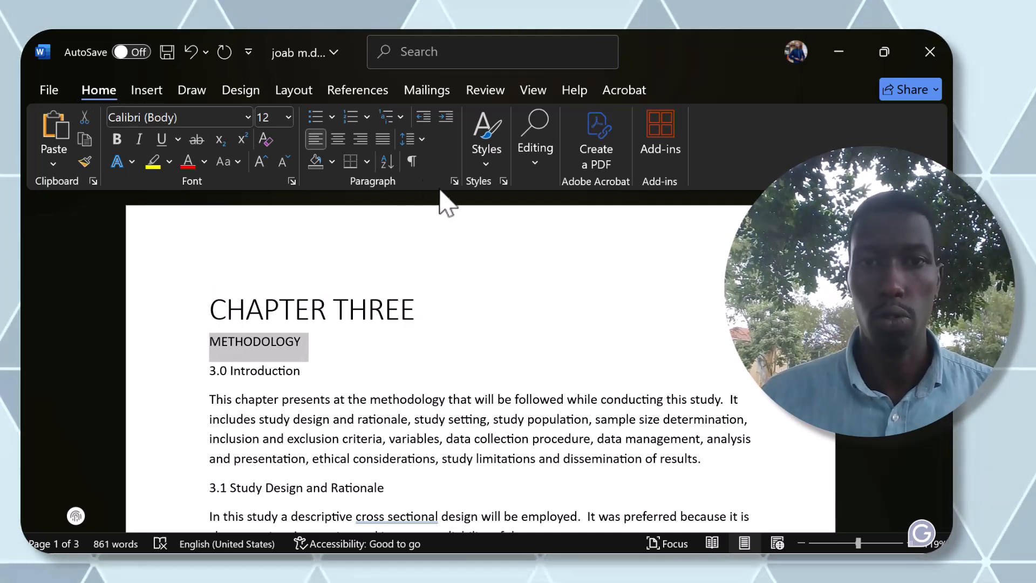
{"action": "left_click", "coordinate": [487, 161]}
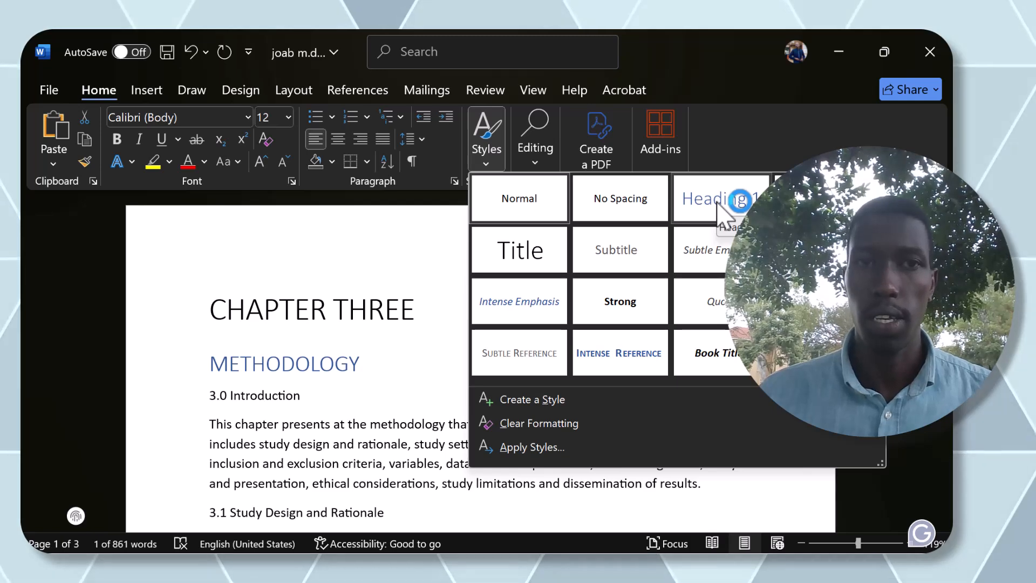
{"action": "left_click", "coordinate": [720, 205]}
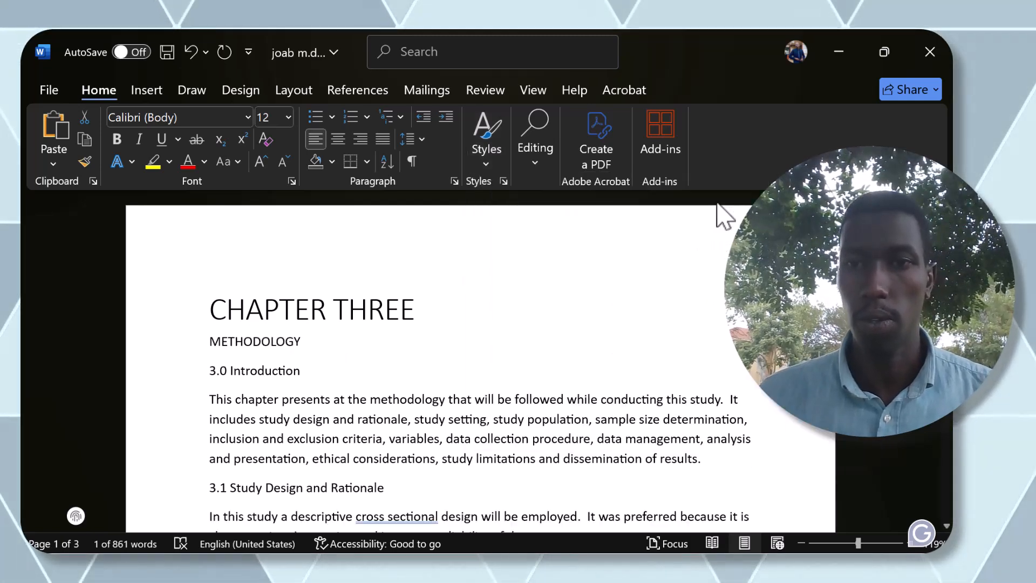
{"action": "triple_click", "coordinate": [277, 362]}
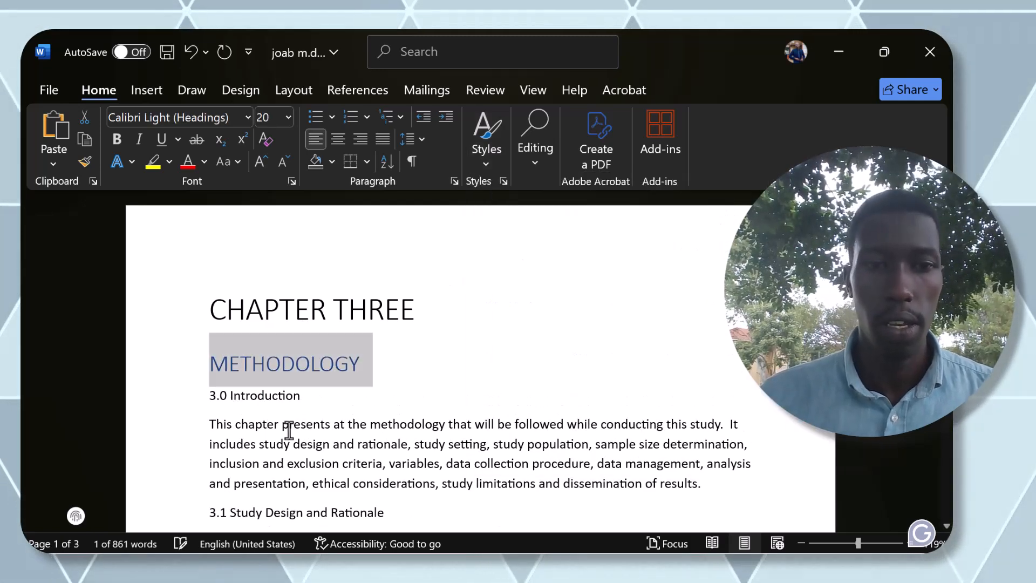
- Apply the Heading 2 style to the section line 3.0 Introduction
{"action": "left_click", "coordinate": [299, 396]}
{"action": "left_click_drag", "start_coordinate": [277, 398], "coordinate": [199, 397]}
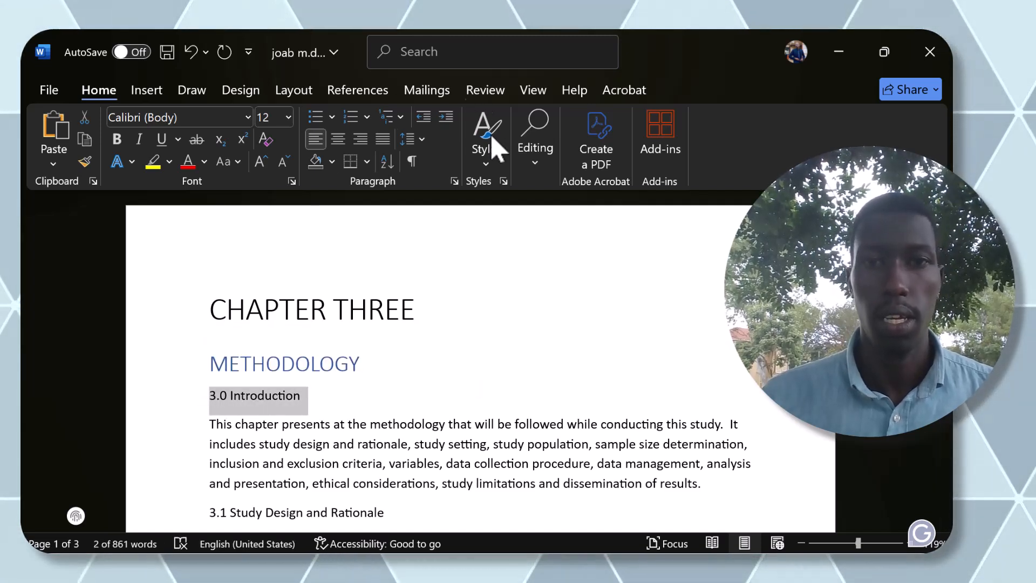
{"action": "left_click", "coordinate": [486, 165]}
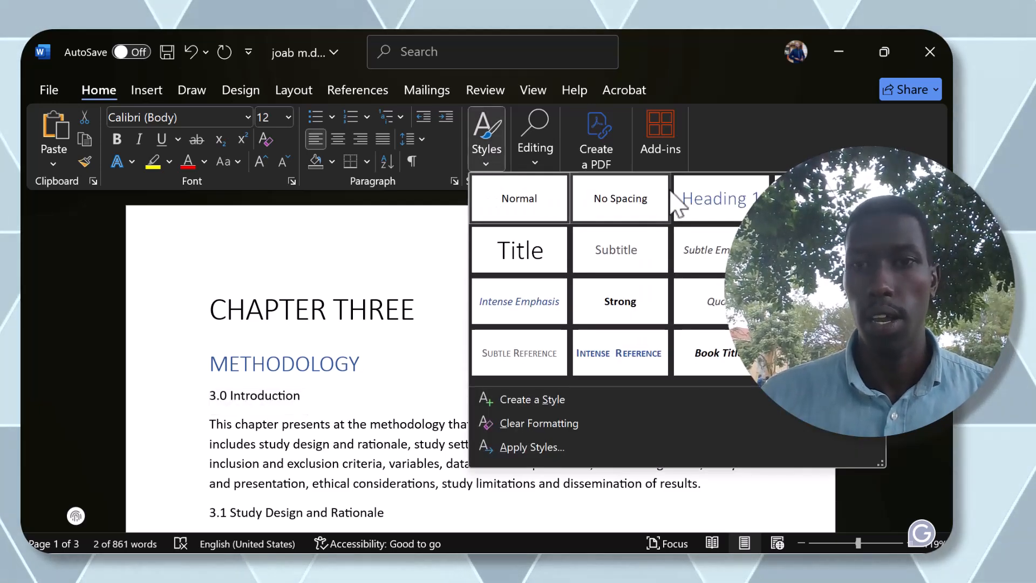
{"action": "left_click", "coordinate": [814, 200]}
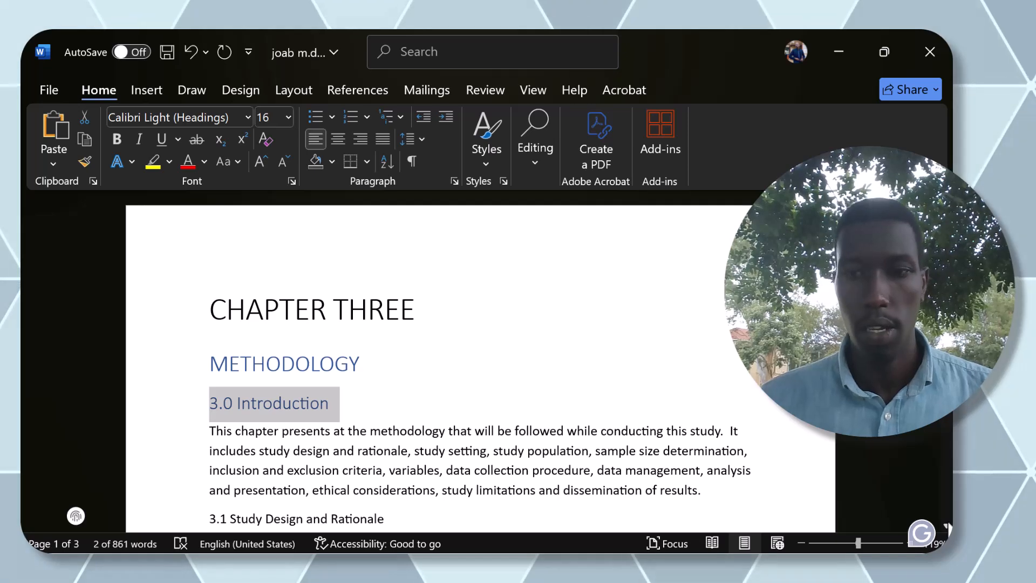
- Apply the Heading 3 style to the whole section line 3.1 Study Design and Rationale
{"action": "scroll", "coordinate": [947, 525], "scroll_direction": "down", "scroll_amount": 3}
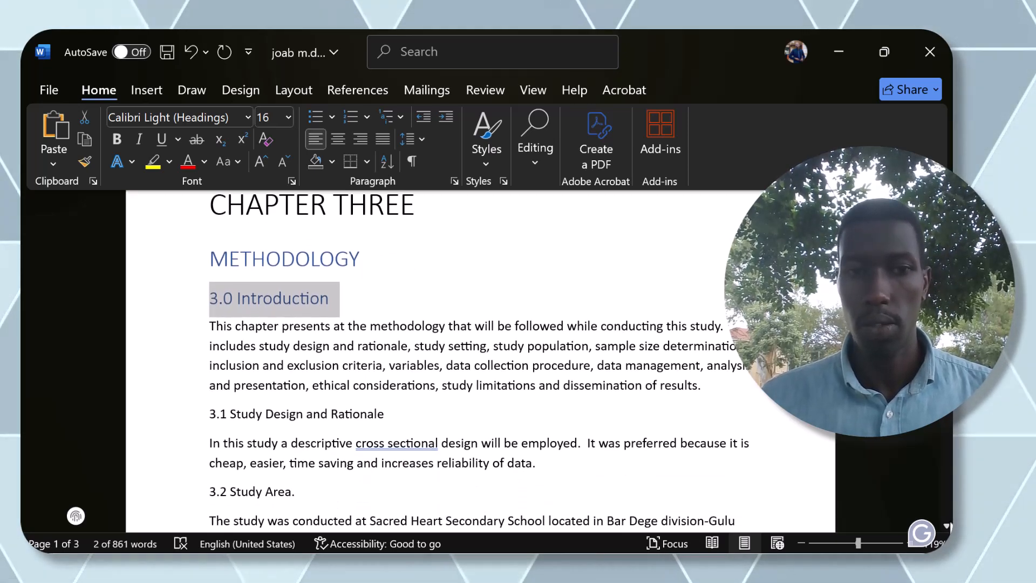
{"action": "left_click", "coordinate": [947, 525]}
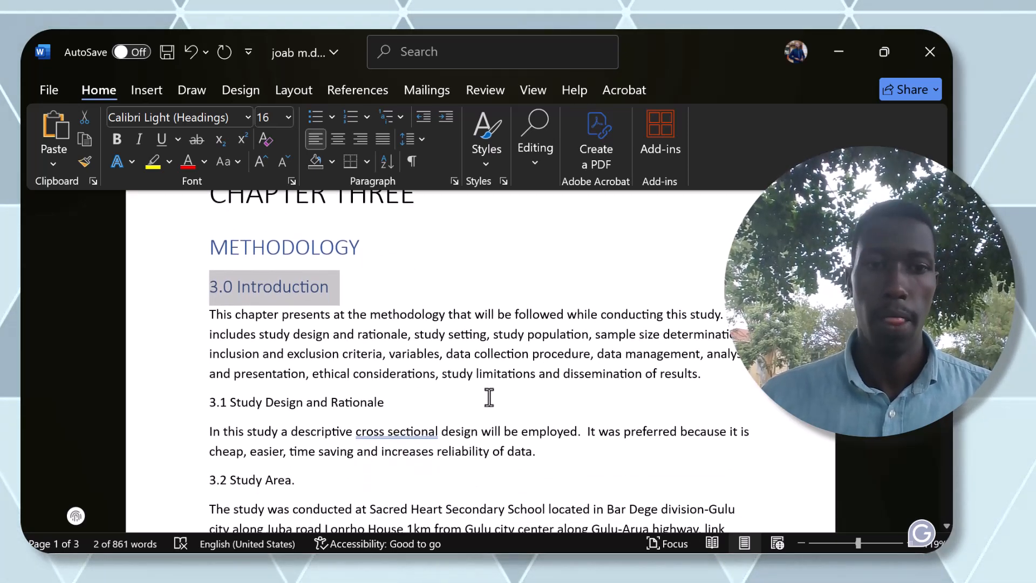
{"action": "left_click", "coordinate": [394, 402]}
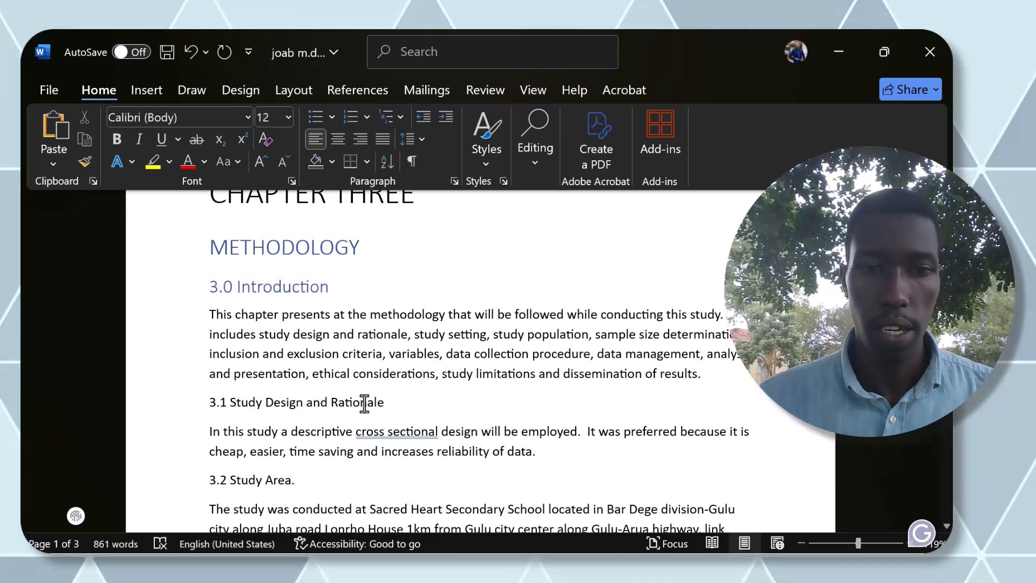
{"action": "left_click_drag", "start_coordinate": [378, 402], "coordinate": [257, 402]}
{"action": "double_click", "coordinate": [213, 408]}
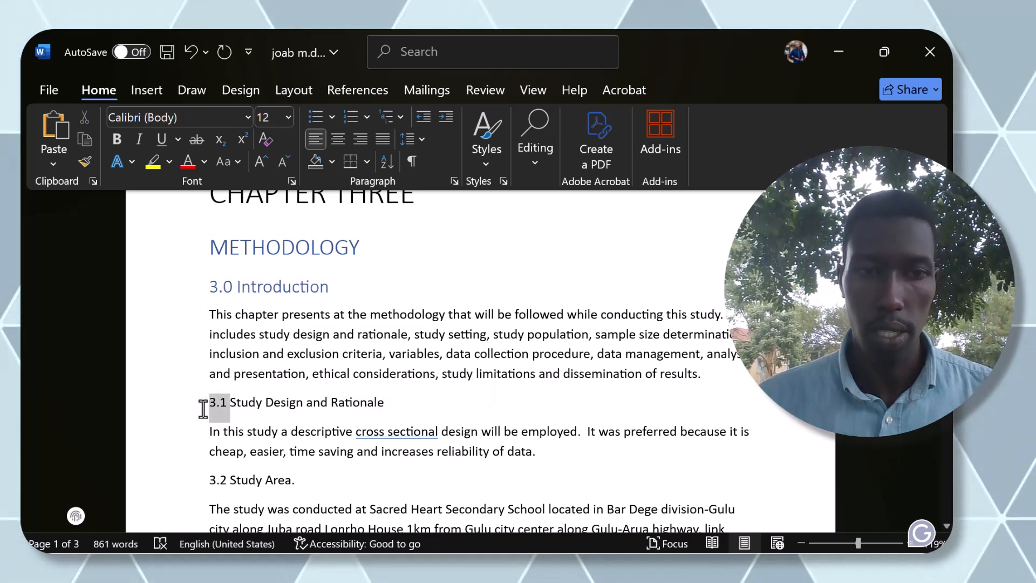
{"action": "left_click_drag", "start_coordinate": [397, 412], "coordinate": [208, 418]}
{"action": "left_click", "coordinate": [208, 418]}
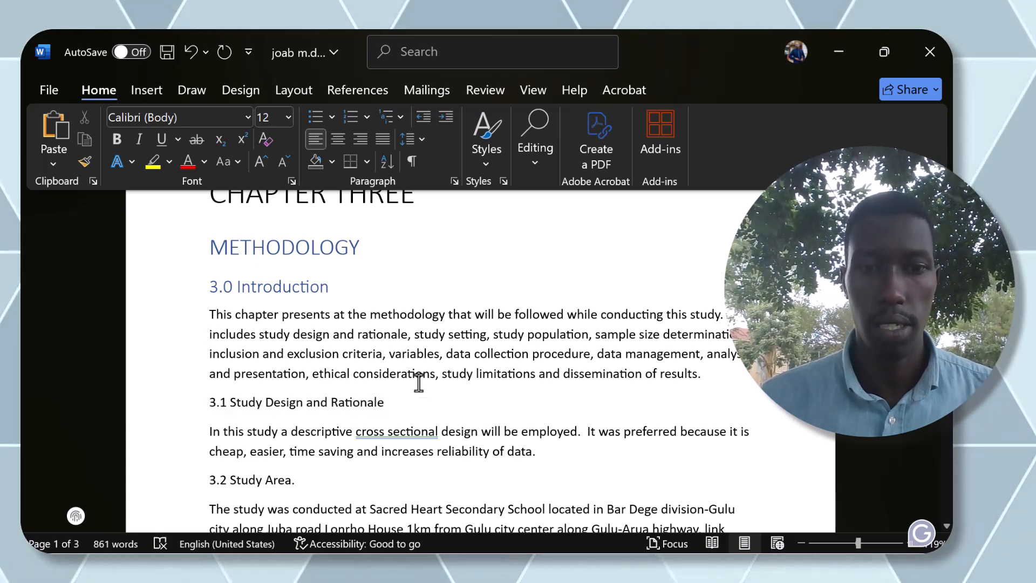
{"action": "left_click_drag", "start_coordinate": [386, 403], "coordinate": [208, 400]}
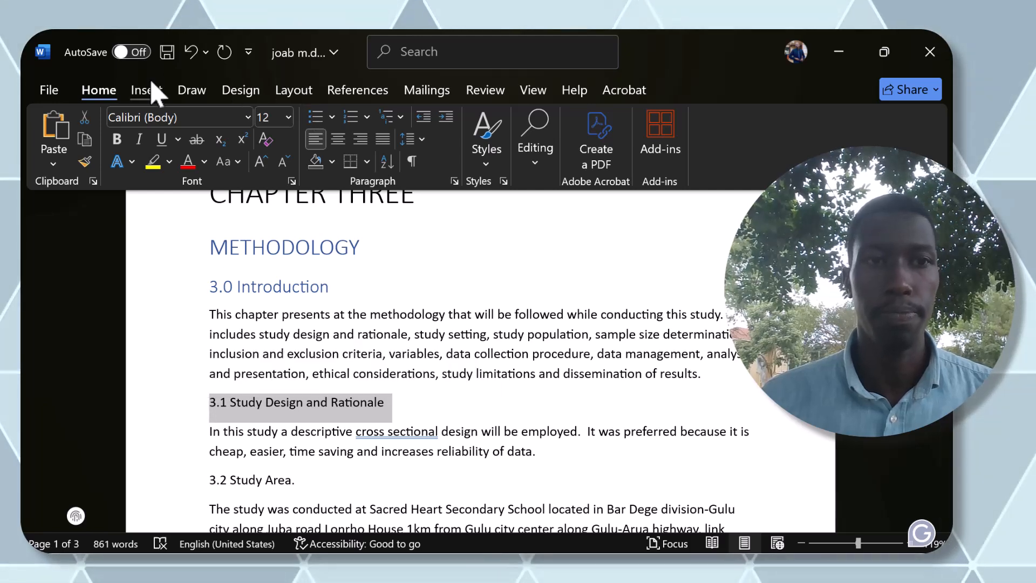
{"action": "left_click", "coordinate": [485, 171]}
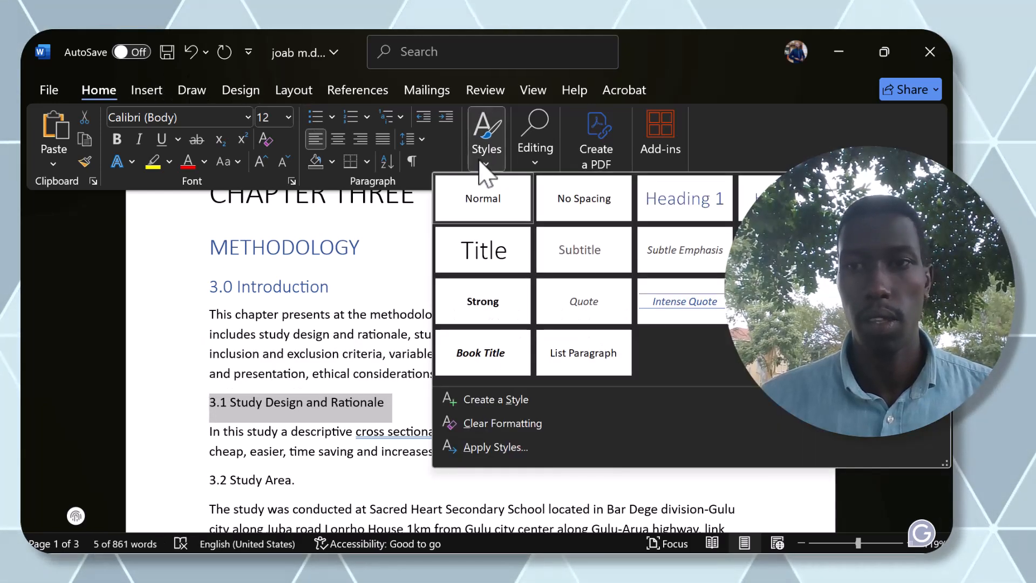
{"action": "left_click", "coordinate": [887, 198]}
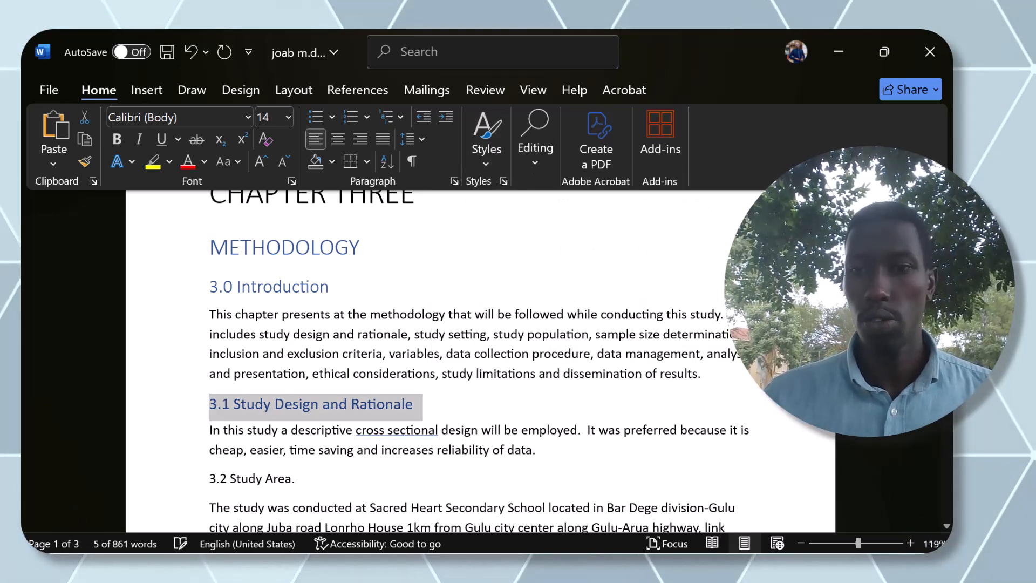
- Apply a heading style to the section line 3.2 Study Area
{"action": "left_click", "coordinate": [704, 373]}
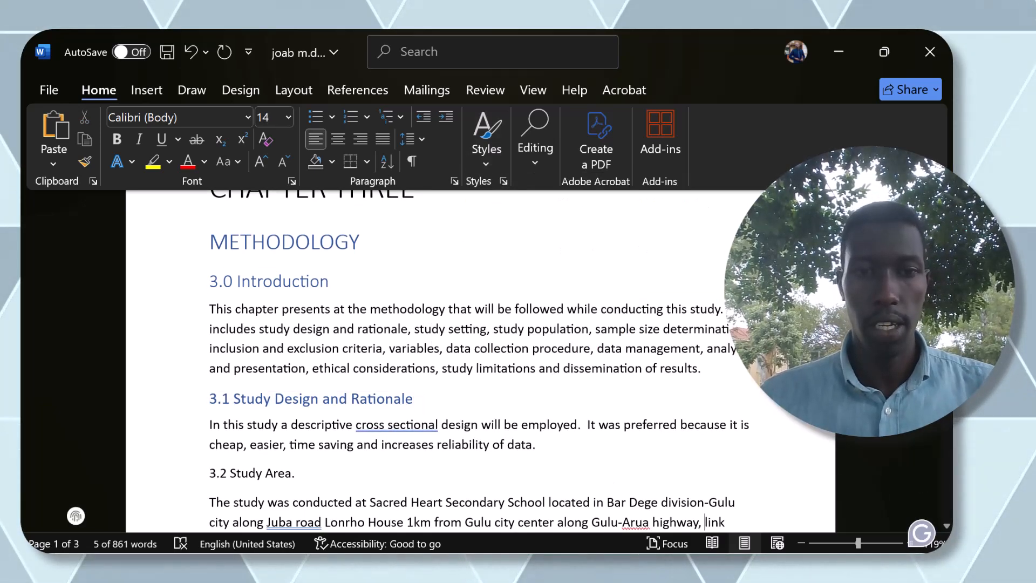
{"action": "scroll", "coordinate": [702, 521], "scroll_direction": "down", "scroll_amount": 4}
{"action": "scroll", "coordinate": [703, 521], "scroll_direction": "down", "scroll_amount": 2}
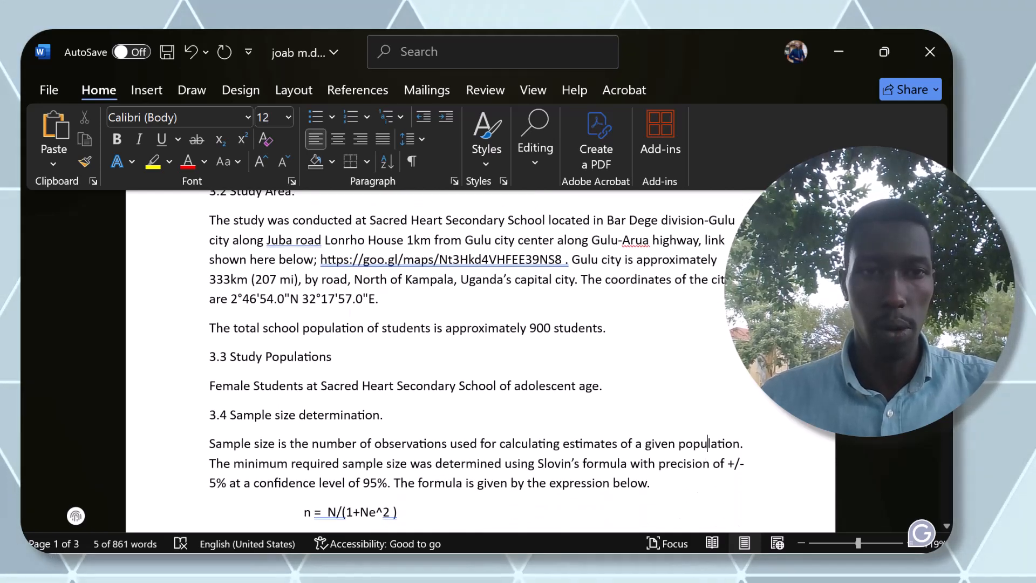
{"action": "scroll", "coordinate": [668, 279], "scroll_direction": "up", "scroll_amount": 5}
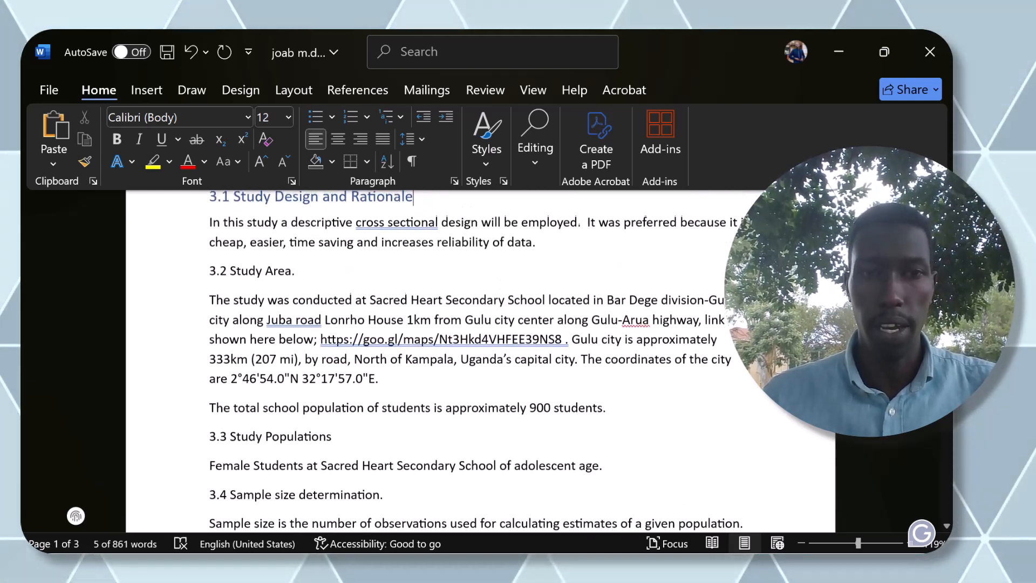
{"action": "key", "text": "Up"}
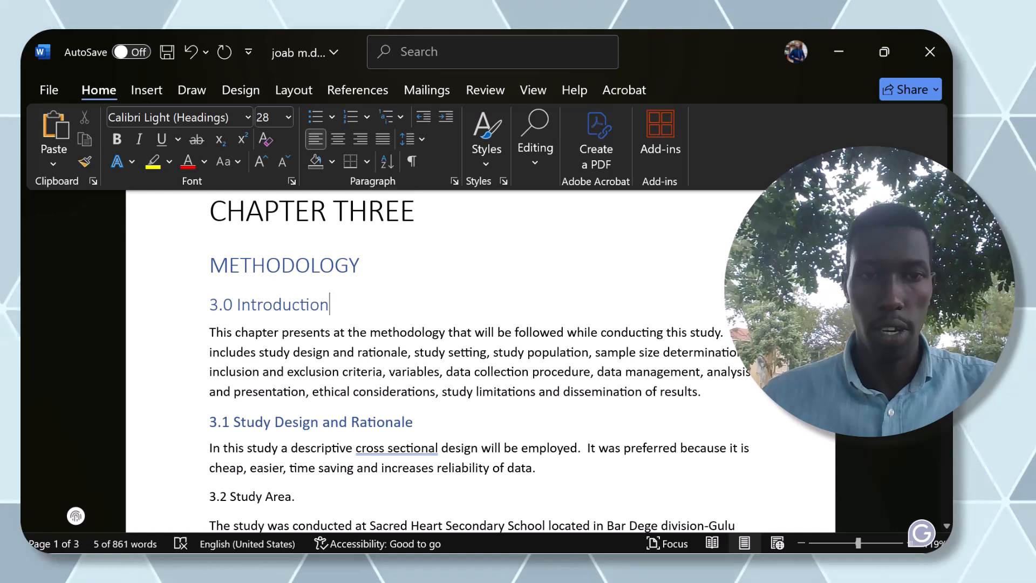
{"action": "scroll", "coordinate": [556, 467], "scroll_direction": "down", "scroll_amount": 4}
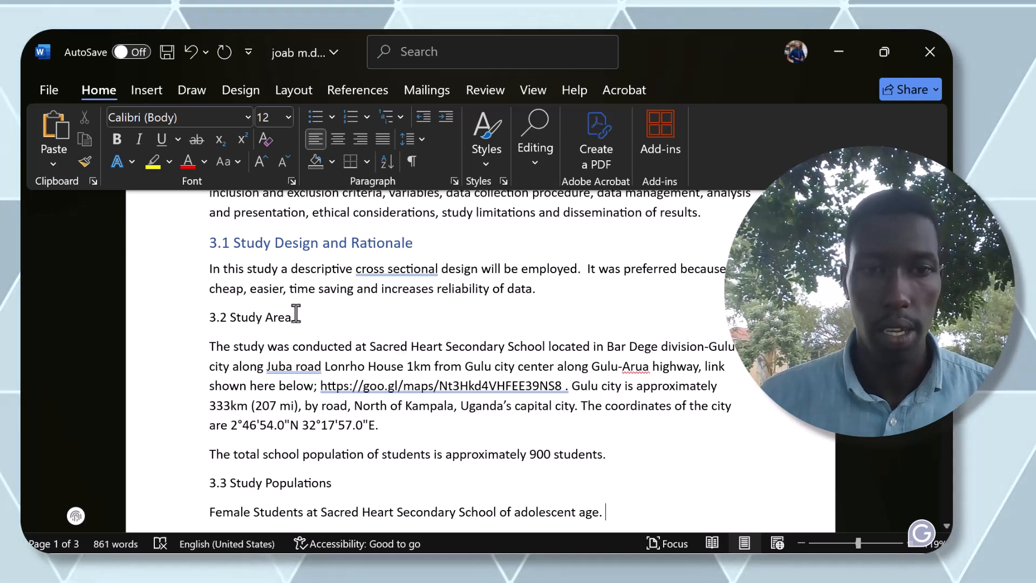
{"action": "left_click_drag", "start_coordinate": [296, 317], "coordinate": [190, 316]}
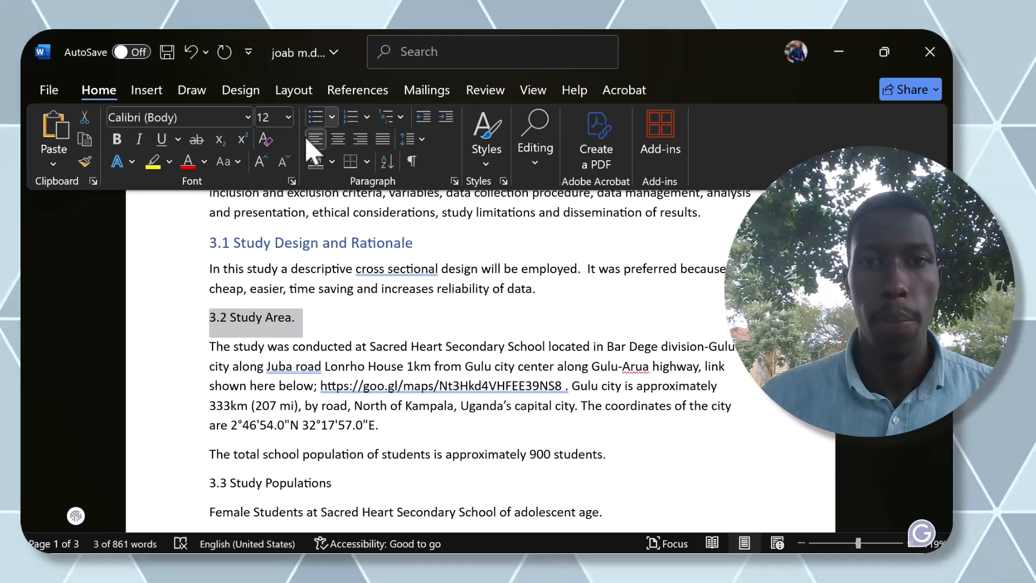
{"action": "left_click", "coordinate": [491, 160]}
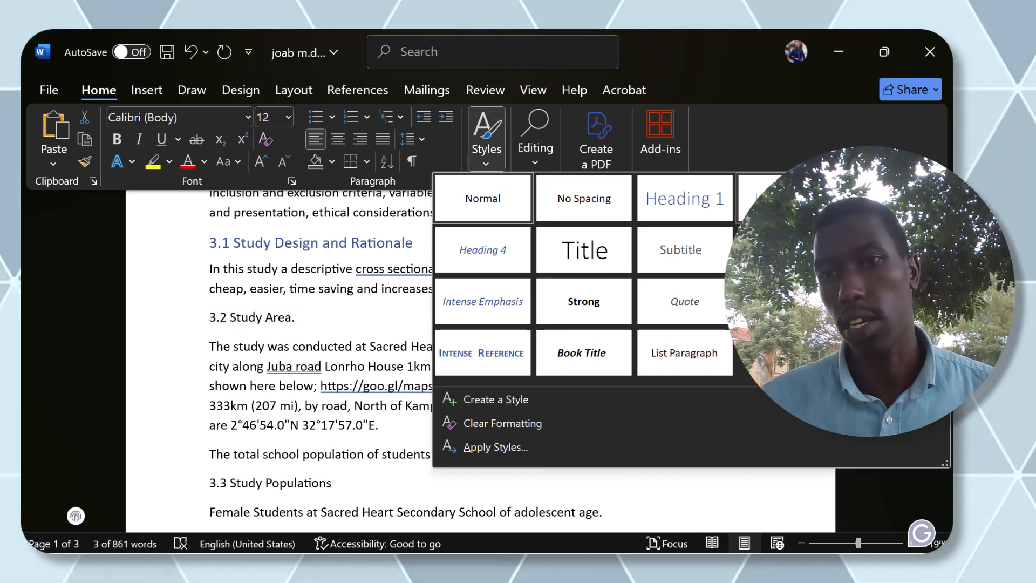
{"action": "left_click", "coordinate": [760, 198]}
{"action": "left_click", "coordinate": [778, 408]}
- Apply the Heading 3 style to the section line 3.3 Study Populations
{"action": "scroll", "coordinate": [779, 408], "scroll_direction": "down", "scroll_amount": 4}
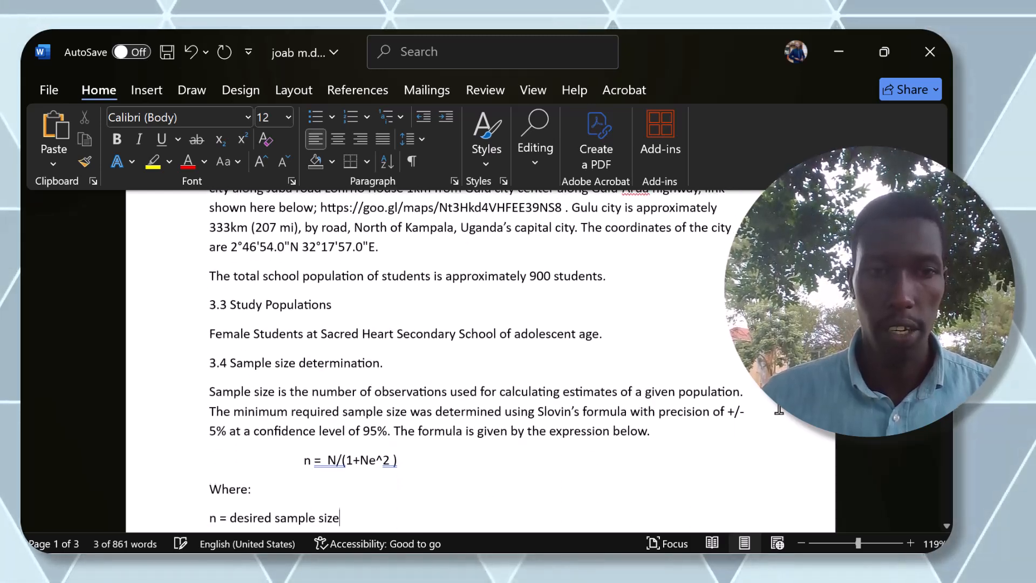
{"action": "scroll", "coordinate": [778, 408], "scroll_direction": "down", "scroll_amount": 1}
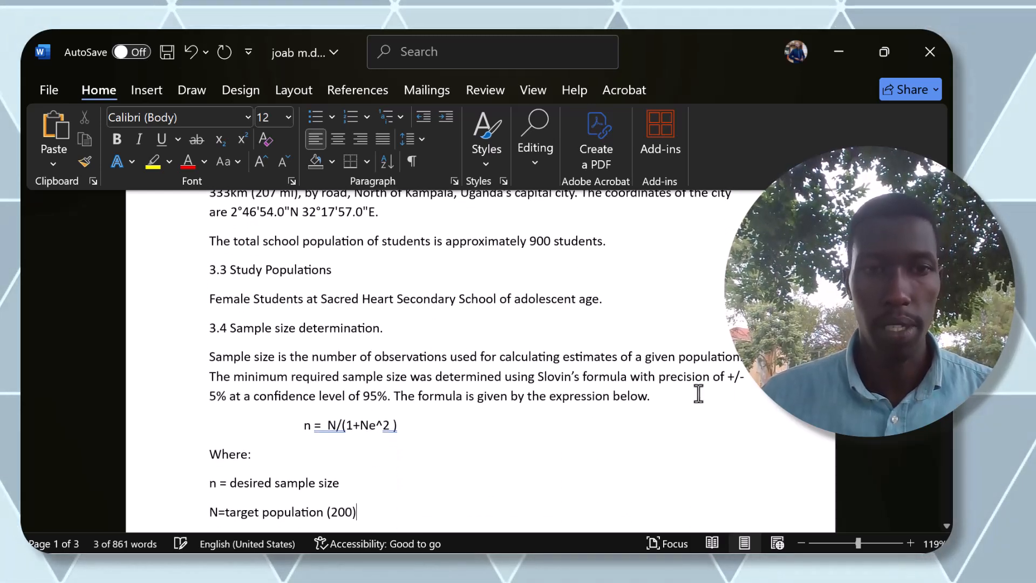
{"action": "left_click", "coordinate": [340, 275]}
{"action": "left_click_drag", "start_coordinate": [258, 274], "coordinate": [187, 264]}
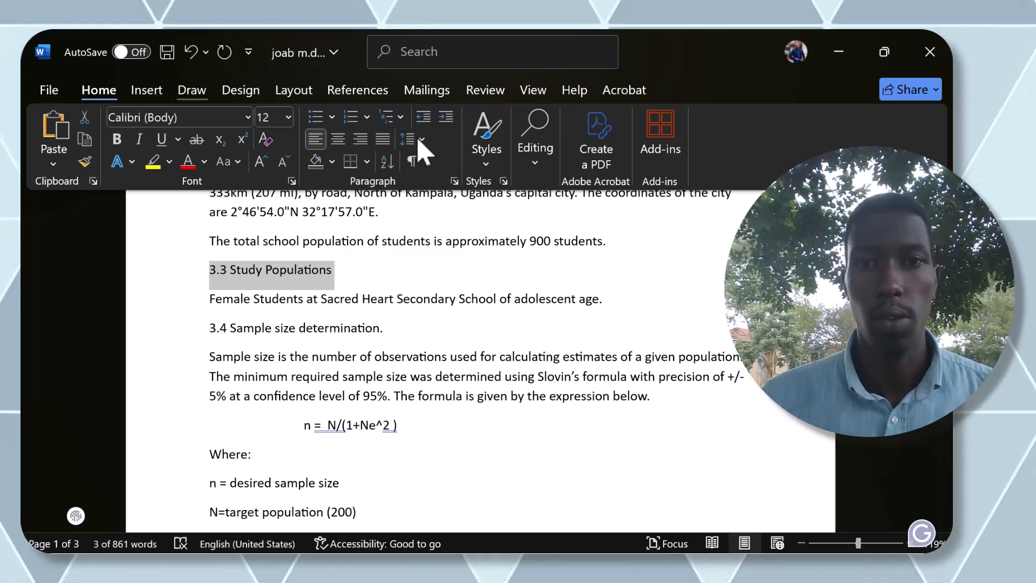
{"action": "left_click", "coordinate": [487, 162]}
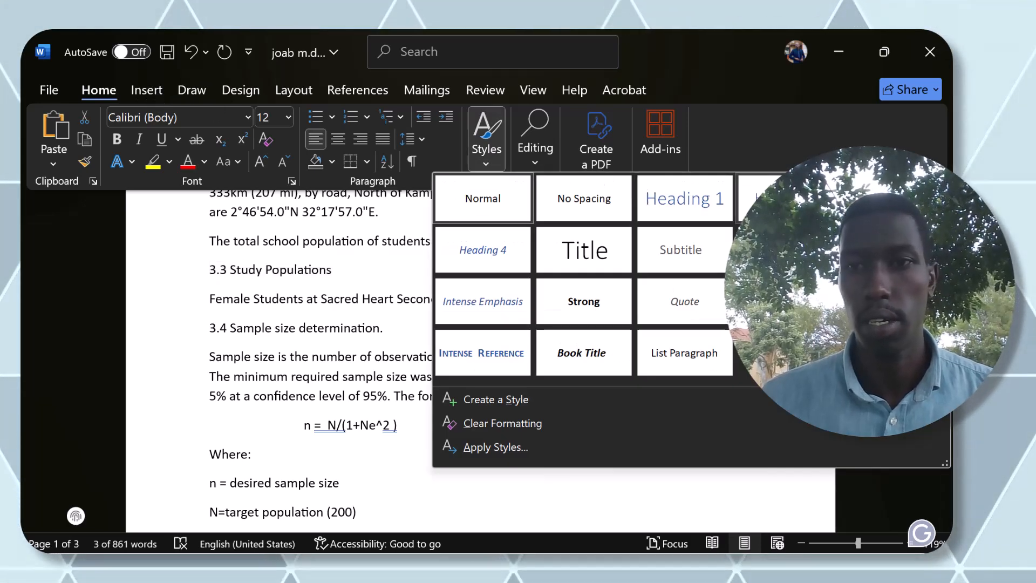
{"action": "left_click", "coordinate": [785, 198]}
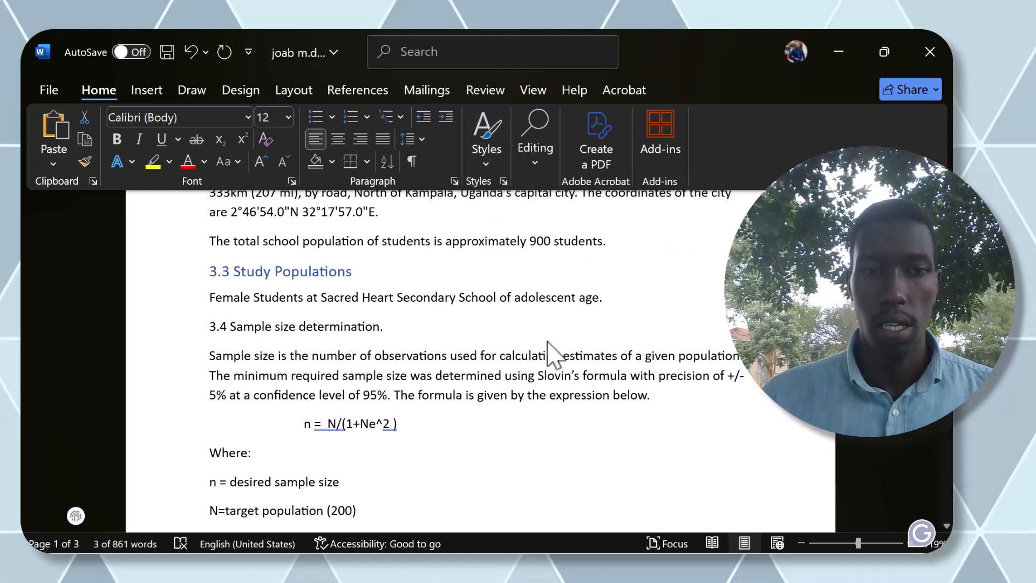
{"action": "left_click", "coordinate": [729, 399]}
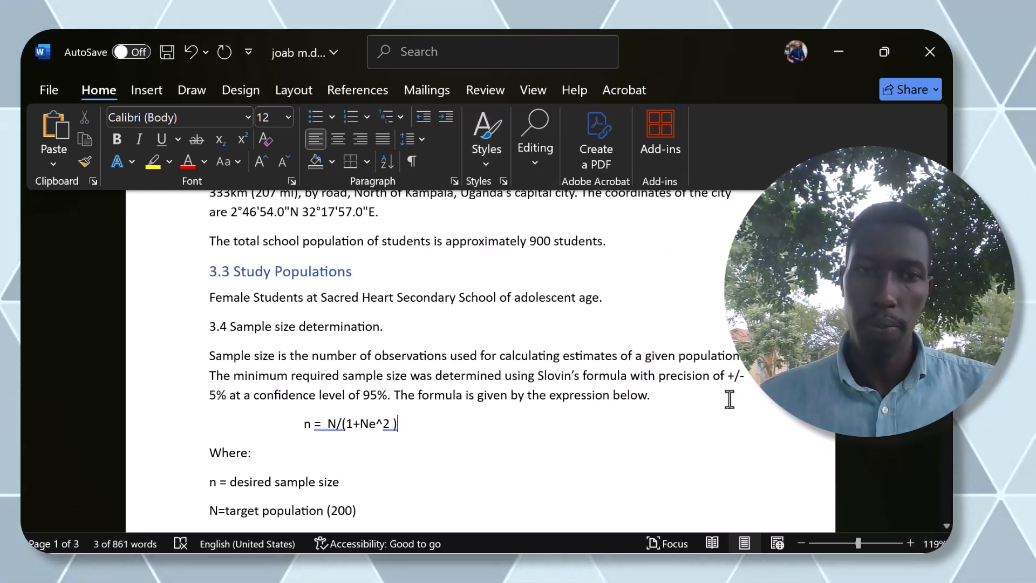
- Apply the Heading 3 style to the words "Sampling techniques & Rationale." in section line 3.5, leaving out the number
{"action": "scroll", "coordinate": [729, 399], "scroll_direction": "down", "scroll_amount": 8}
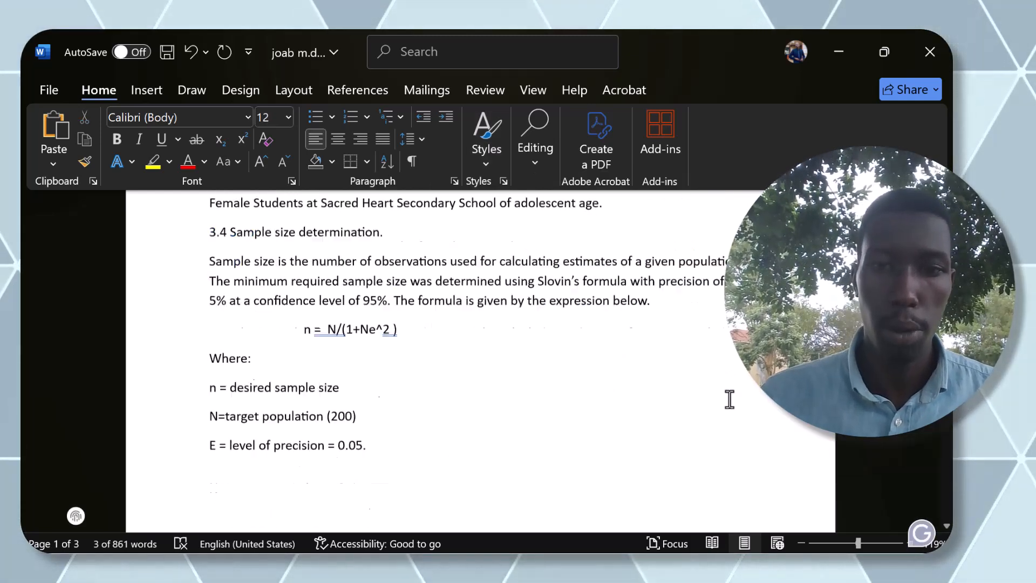
{"action": "scroll", "coordinate": [729, 399], "scroll_direction": "down", "scroll_amount": 3}
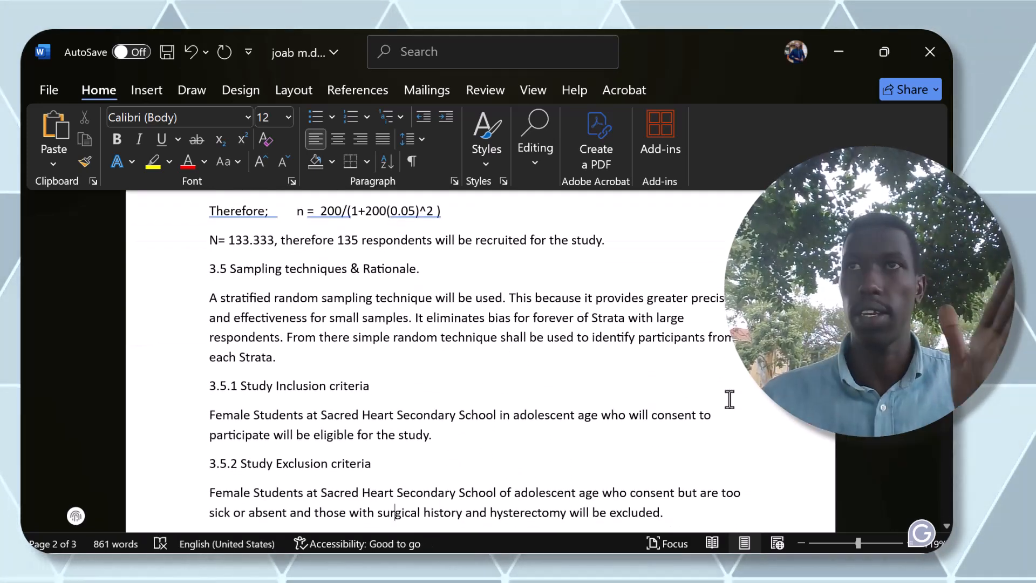
{"action": "scroll", "coordinate": [729, 399], "scroll_direction": "down", "scroll_amount": 1}
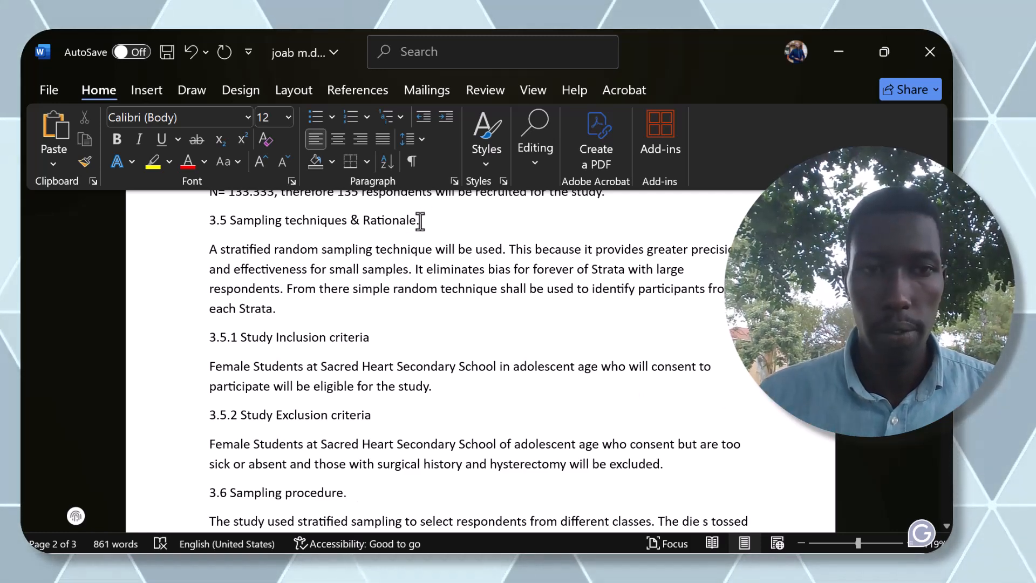
{"action": "left_click_drag", "start_coordinate": [326, 230], "coordinate": [215, 223]}
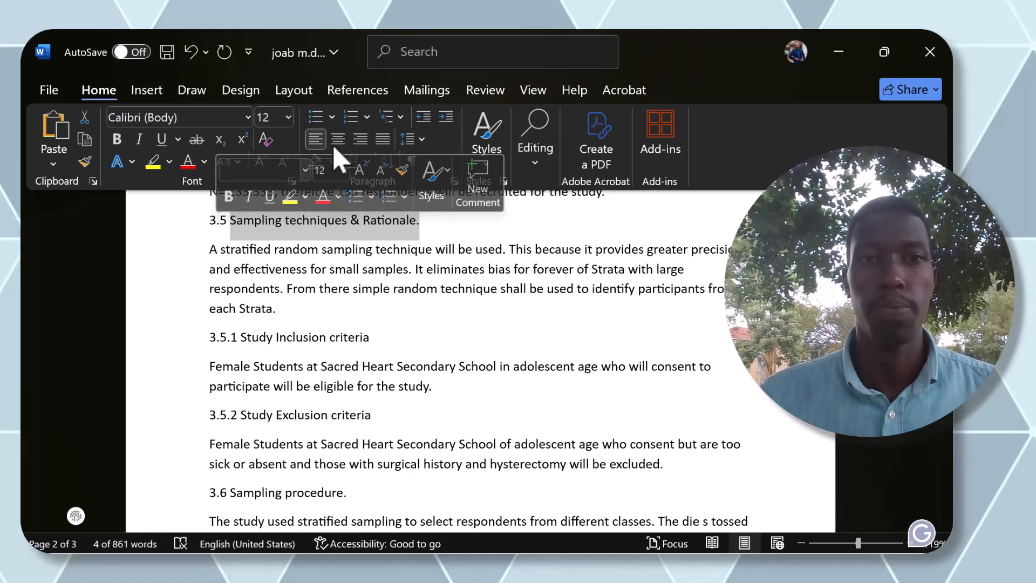
{"action": "left_click", "coordinate": [494, 162]}
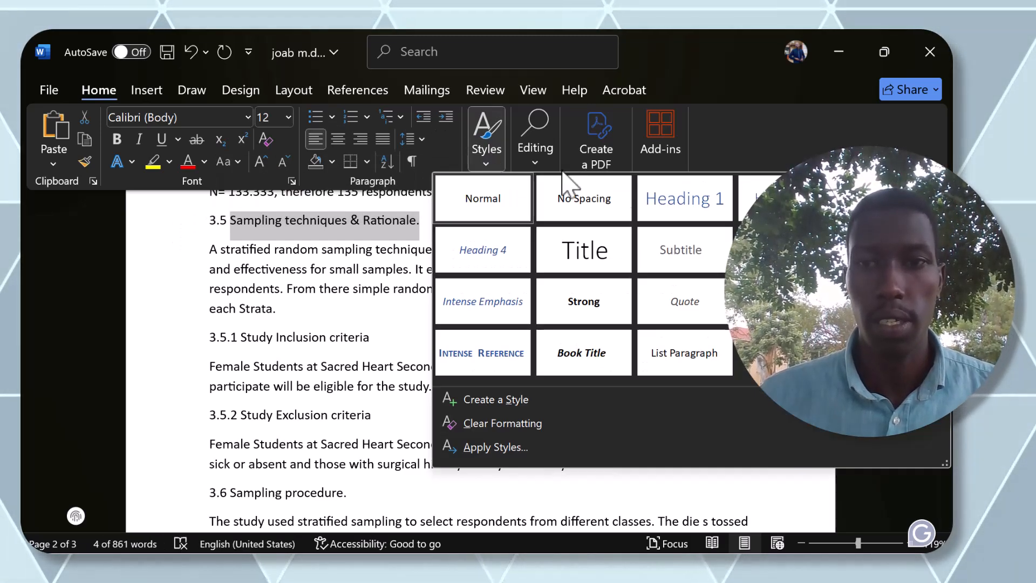
{"action": "left_click", "coordinate": [681, 199]}
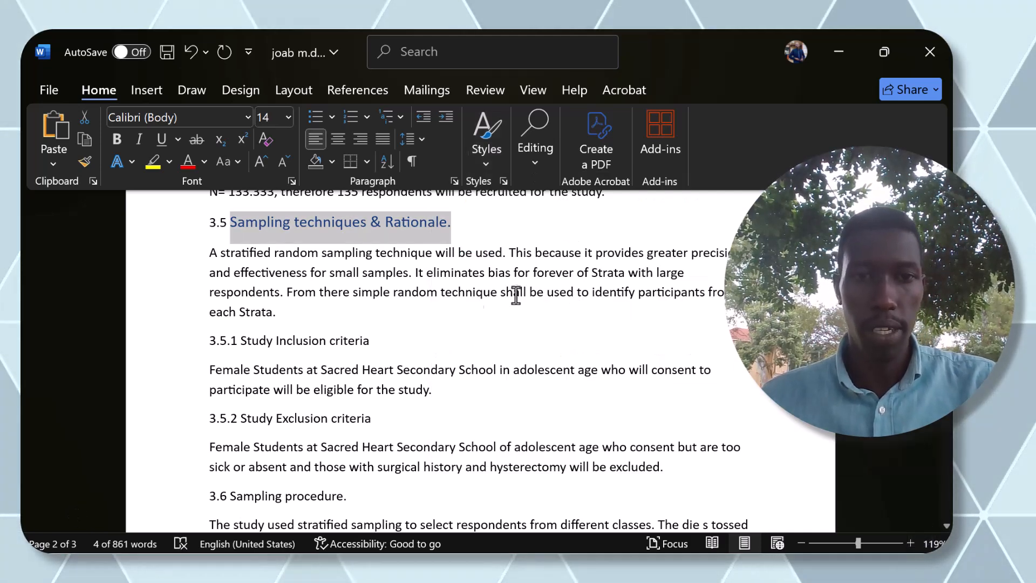
- Apply the Heading 4 style to the whole subsection line 3.5.1 Study Inclusion criteria
{"action": "left_click", "coordinate": [379, 341]}
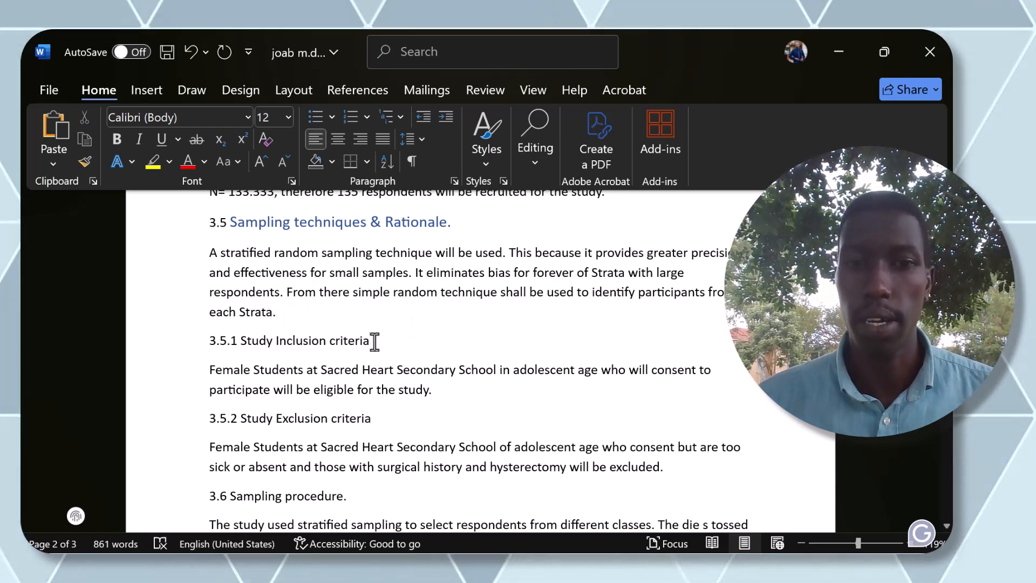
{"action": "left_click_drag", "start_coordinate": [375, 341], "coordinate": [192, 348]}
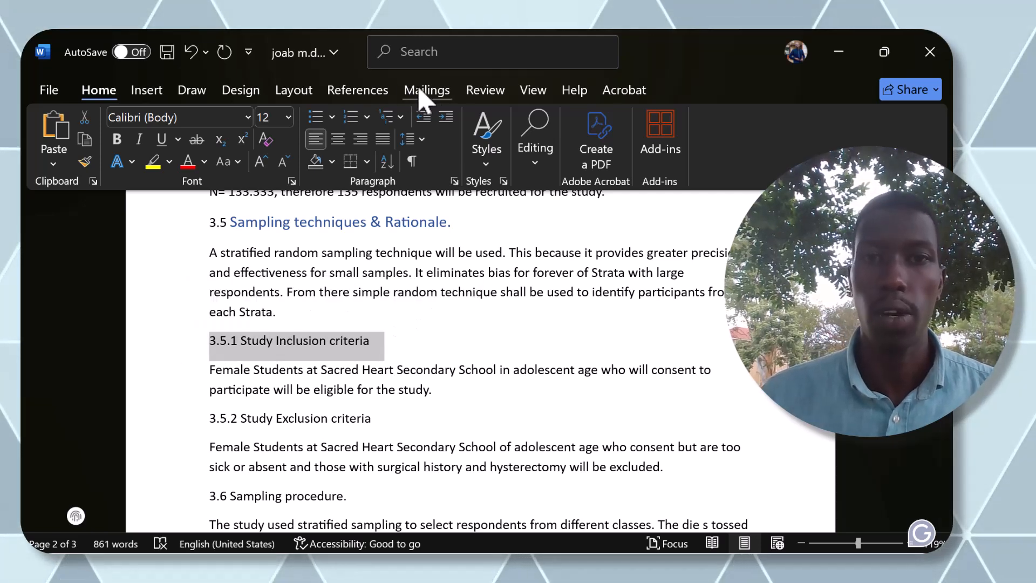
{"action": "left_click", "coordinate": [486, 151]}
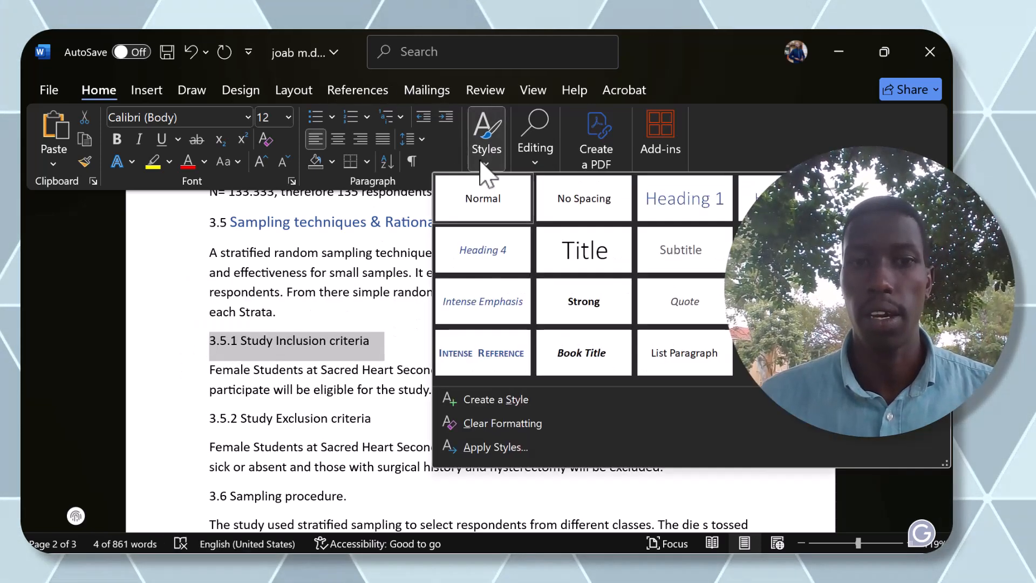
{"action": "left_click", "coordinate": [498, 253]}
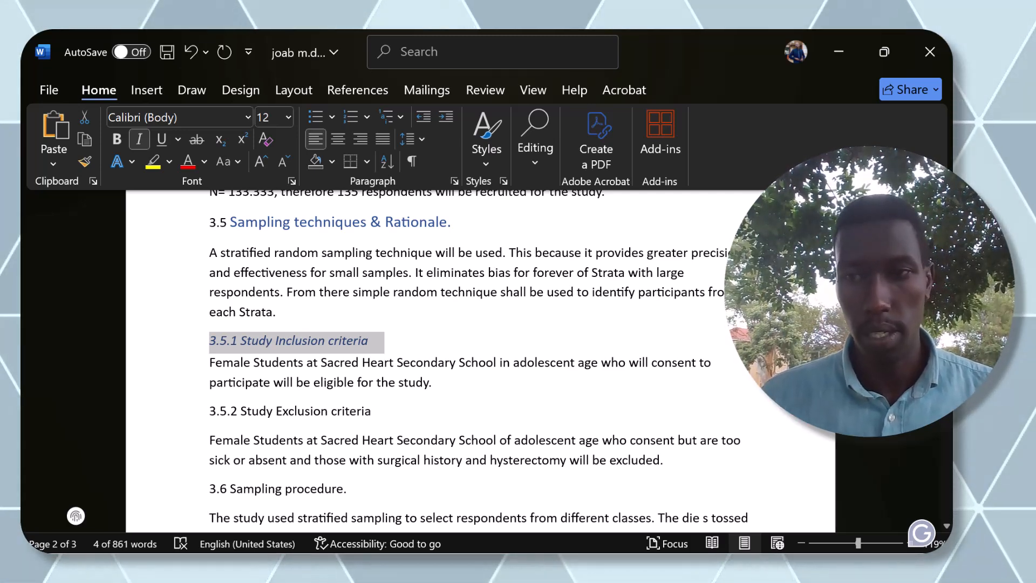
- Apply the Heading 4 style to the subsection line 3.5.2 Study Exclusion criteria
{"action": "scroll", "coordinate": [480, 356], "scroll_direction": "down", "scroll_amount": 2}
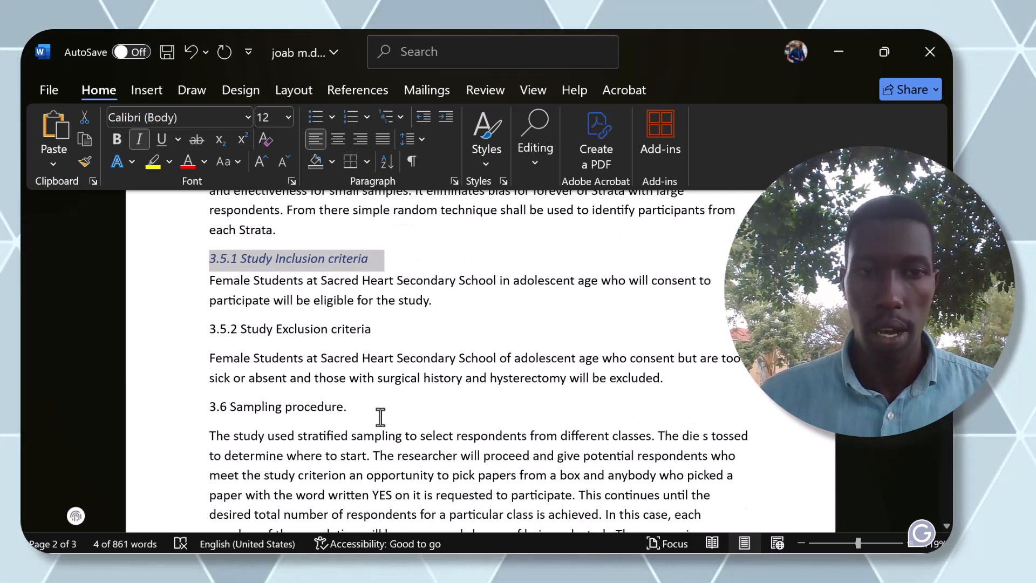
{"action": "left_click", "coordinate": [377, 331]}
{"action": "left_click", "coordinate": [179, 332]}
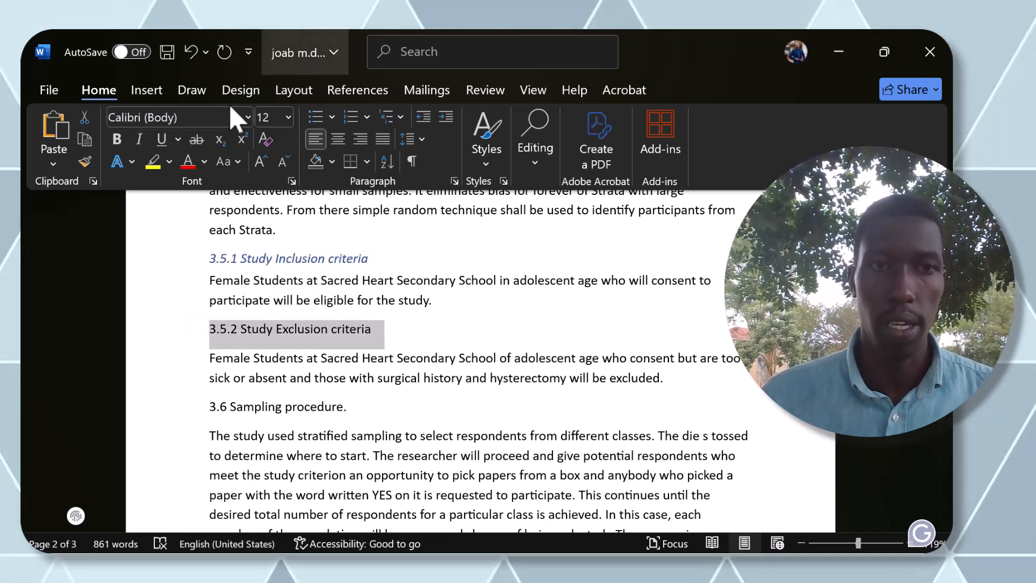
{"action": "left_click", "coordinate": [482, 168]}
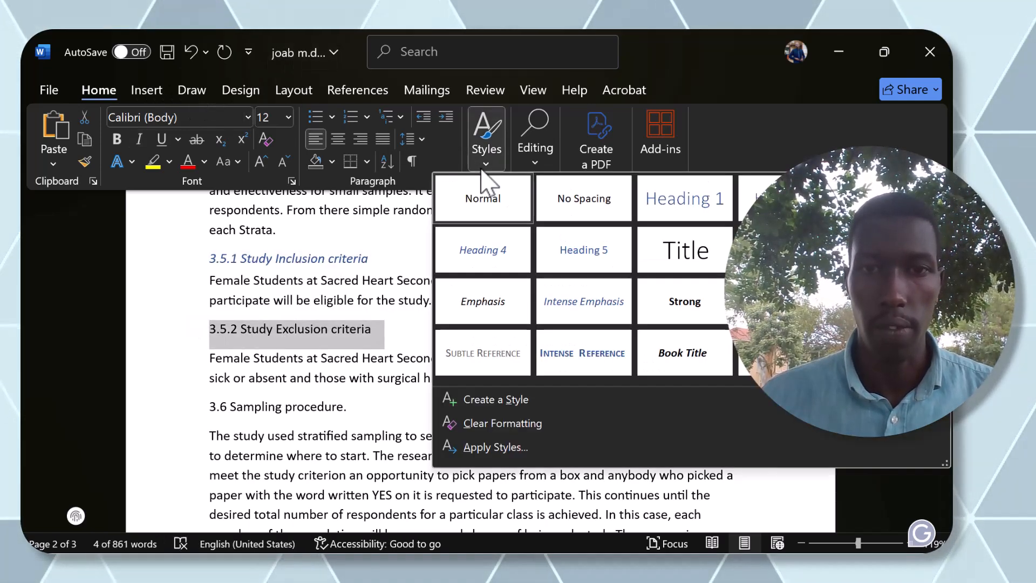
{"action": "left_click", "coordinate": [377, 423]}
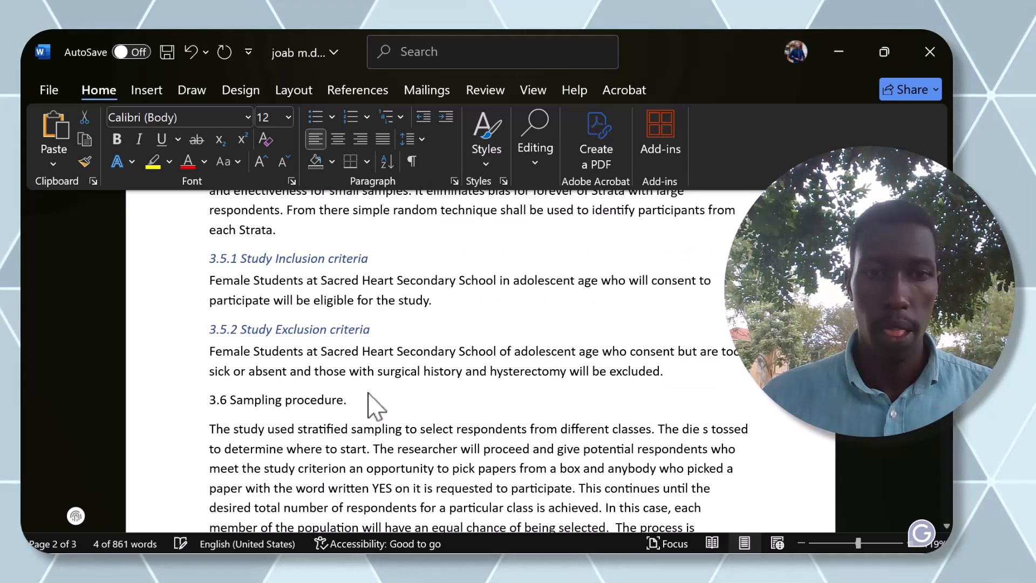
- Apply the Heading 3 style to the section line 3.6 Sampling procedure
{"action": "left_click", "coordinate": [352, 402]}
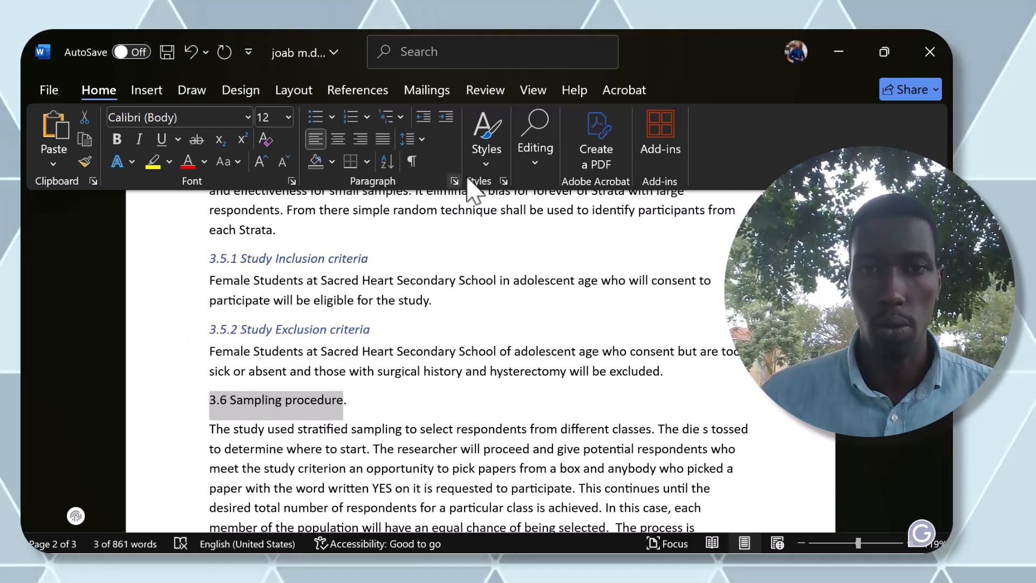
{"action": "left_click", "coordinate": [493, 165]}
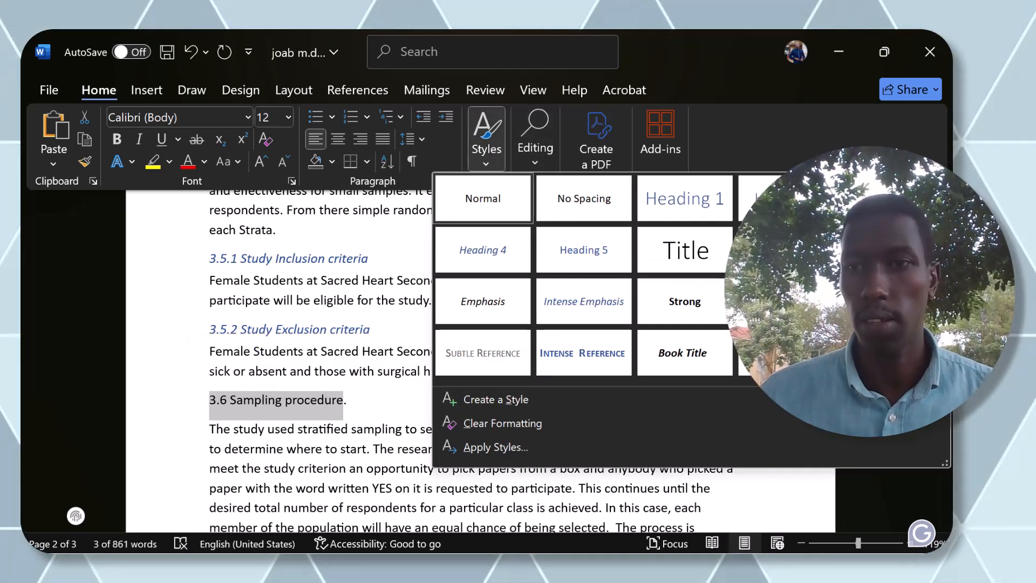
{"action": "left_click", "coordinate": [887, 198]}
{"action": "left_click", "coordinate": [715, 294]}
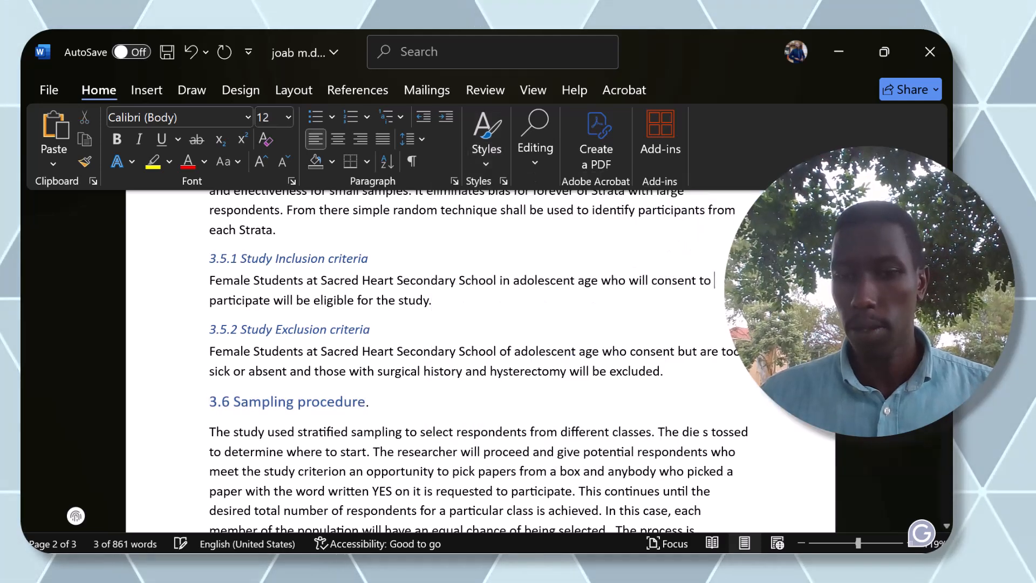
- Look through the remaining sections of the report and return to the CHAPTER THREE title on the first page
{"action": "scroll", "coordinate": [715, 523], "scroll_direction": "down", "scroll_amount": 2}
{"action": "scroll", "coordinate": [491, 483], "scroll_direction": "down", "scroll_amount": 10}
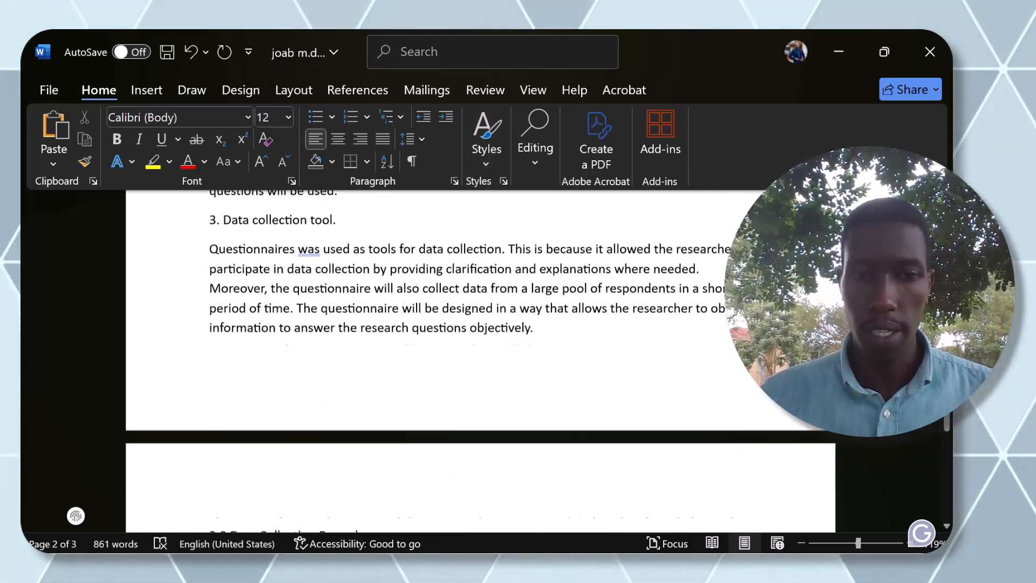
{"action": "scroll", "coordinate": [480, 361], "scroll_direction": "up", "scroll_amount": 15}
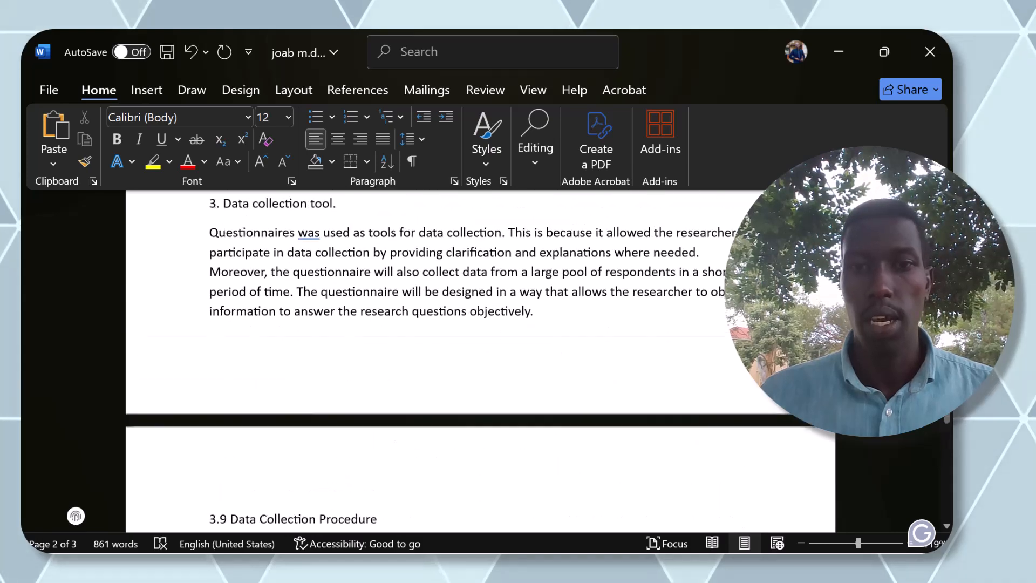
{"action": "key", "text": "Up"}
{"action": "key", "text": "Up"}
{"action": "key", "text": "Up"}
{"action": "key", "text": "Up"}
{"action": "key", "text": "Up"}
{"action": "key", "text": "Up"}
{"action": "key", "text": "Up"}
{"action": "key", "text": "Up"}
{"action": "key", "text": "Up"}
{"action": "key", "text": "Up"}
{"action": "key", "text": "Up"}
{"action": "key", "text": "Up"}
{"action": "key", "text": "Up"}
{"action": "key", "text": "Up"}
{"action": "key", "text": "Up"}
{"action": "key", "text": "Up"}
{"action": "key", "text": "Up"}
{"action": "key", "text": "Up"}
{"action": "key", "text": "Up"}
{"action": "key", "text": "Up"}
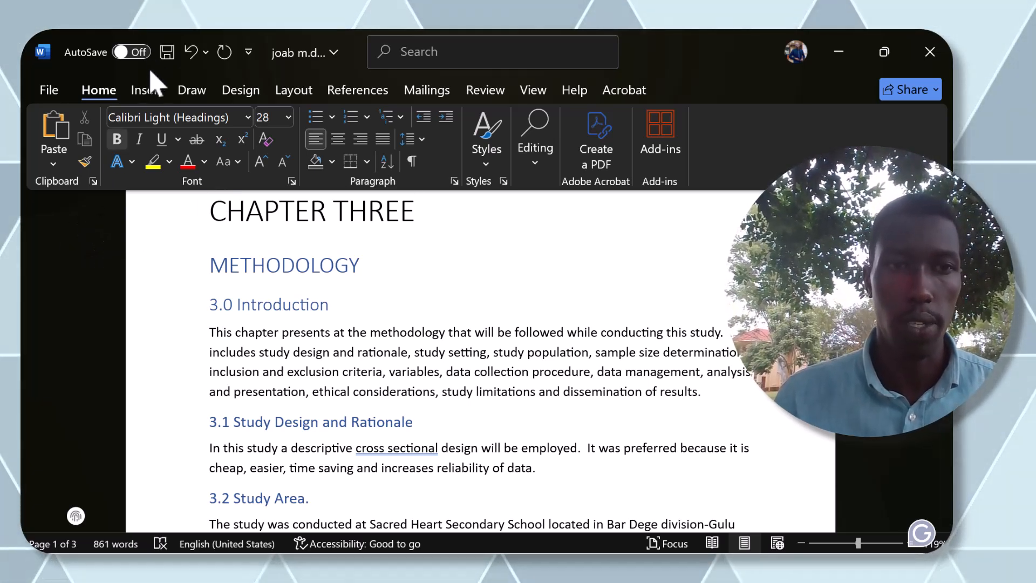
{"action": "left_click", "coordinate": [147, 91]}
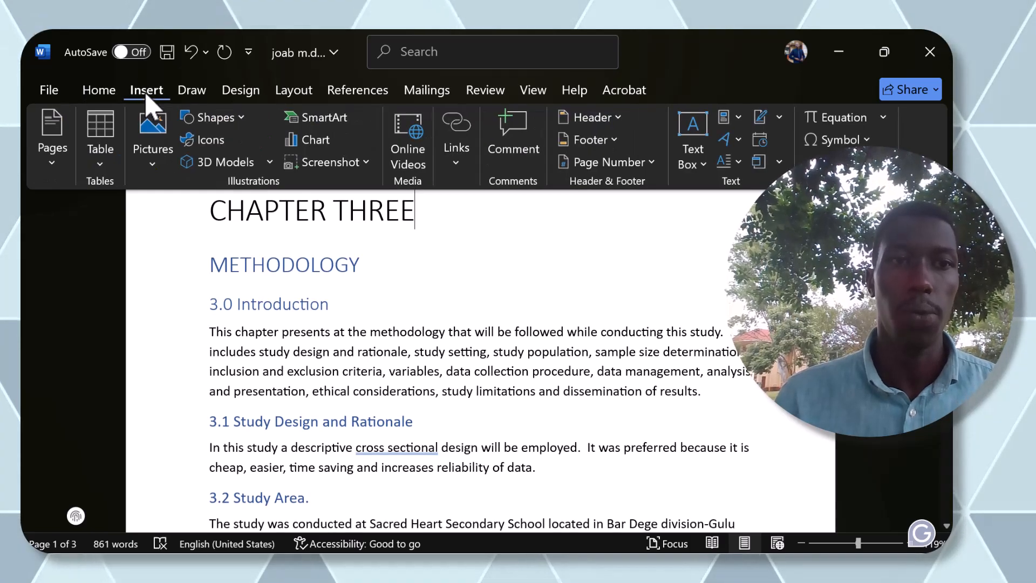
{"action": "left_click", "coordinate": [52, 159]}
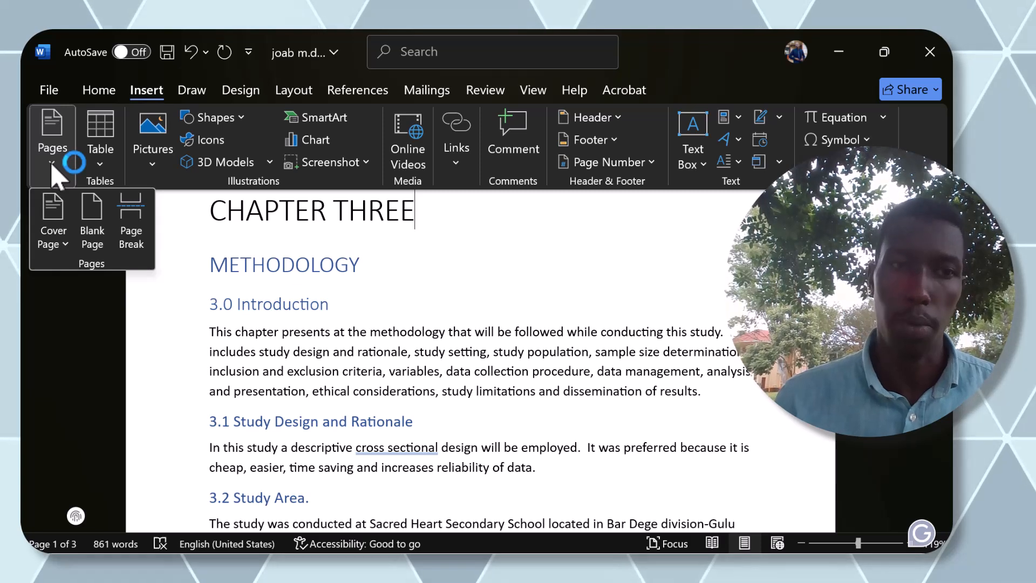
{"action": "left_click", "coordinate": [93, 230]}
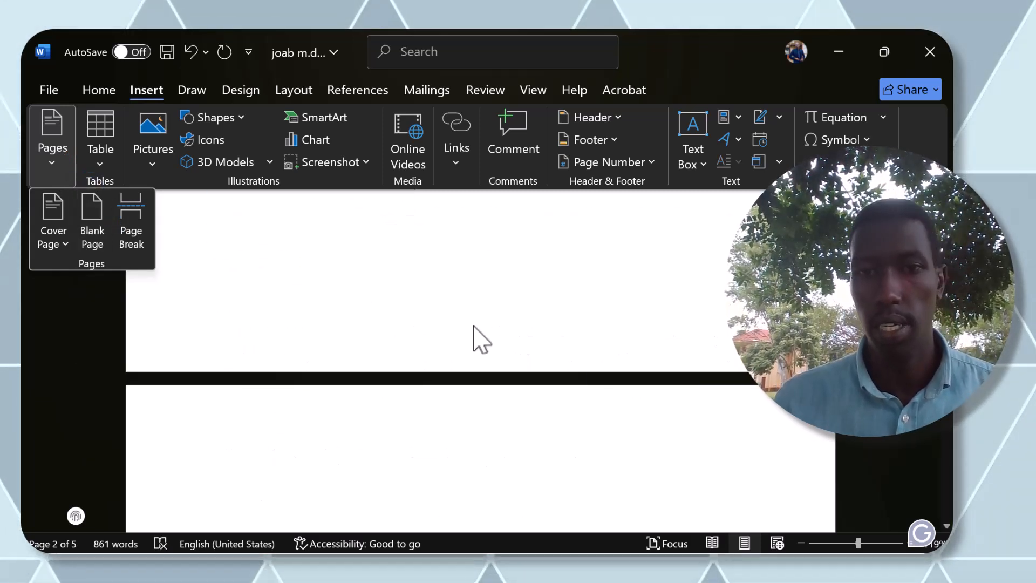
{"action": "left_click", "coordinate": [556, 271]}
{"action": "scroll", "coordinate": [556, 271], "scroll_direction": "down", "scroll_amount": 4}
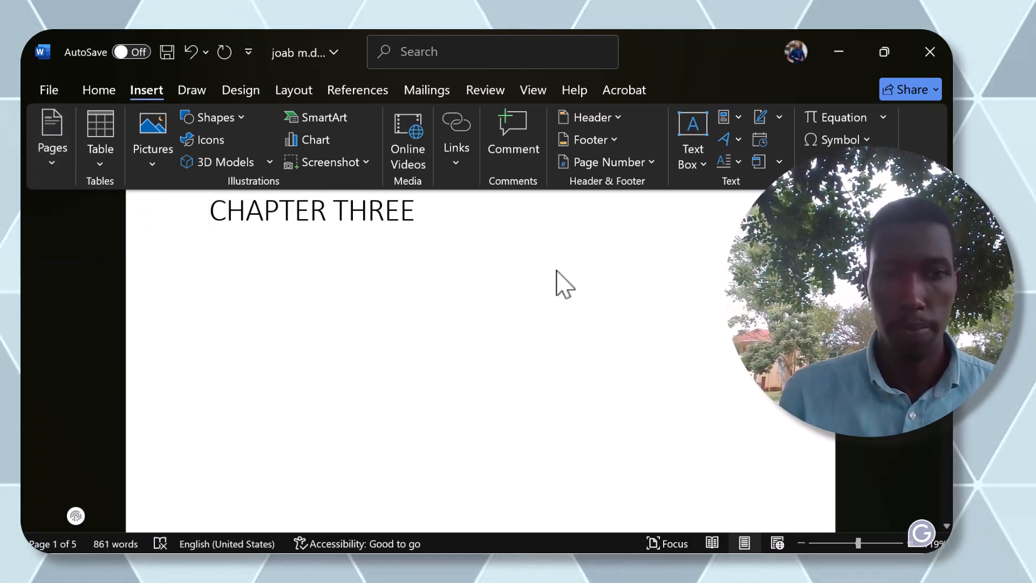
{"action": "key", "text": "ctrl+z"}
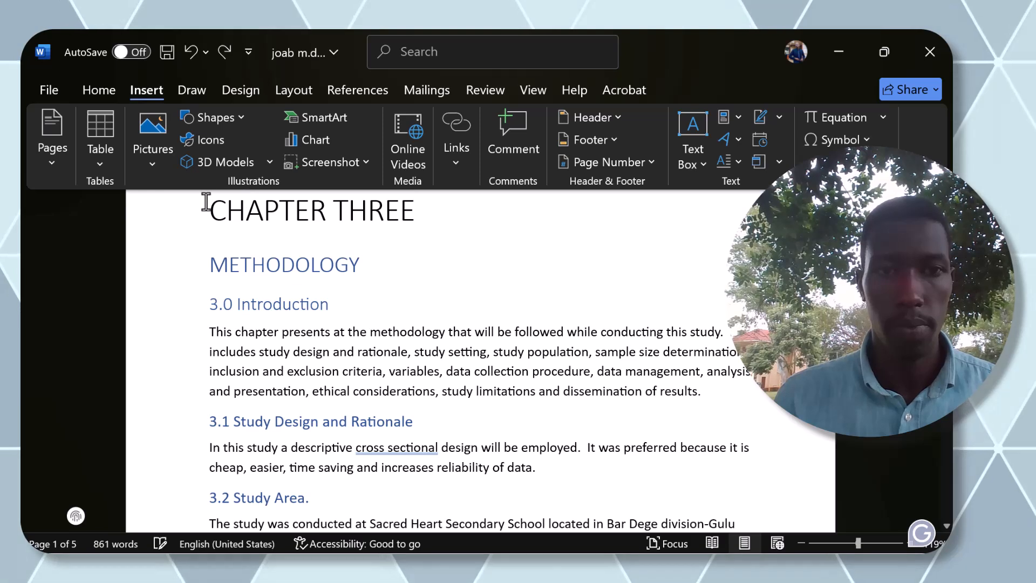
- Insert a blank page before the CHAPTER THREE title
{"action": "left_click", "coordinate": [53, 167]}
{"action": "left_click", "coordinate": [89, 225]}
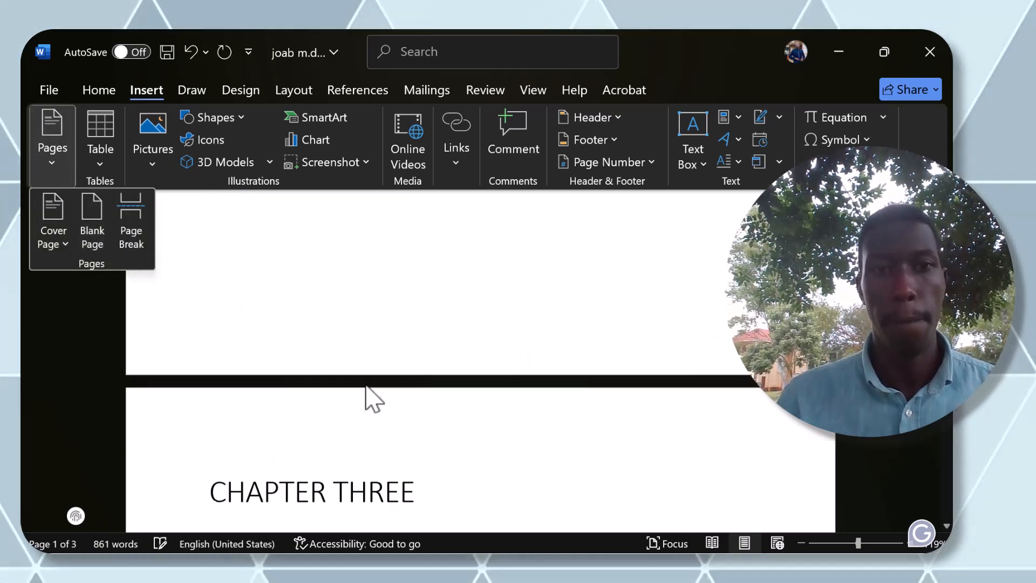
{"action": "scroll", "coordinate": [403, 308], "scroll_direction": "up", "scroll_amount": 3}
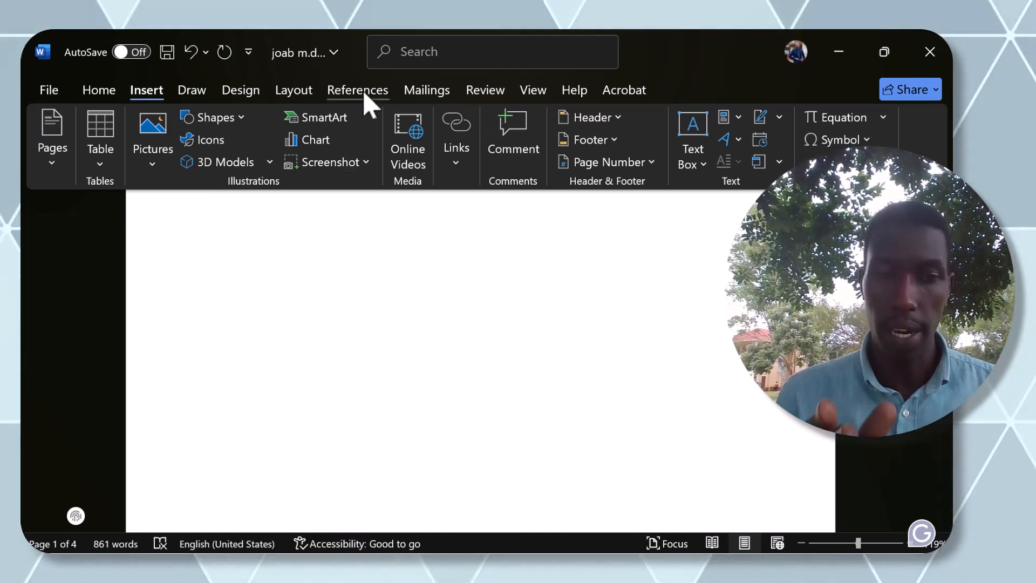
- Insert a table of contents on the blank front page using the built-in Automatic Table 1 format
{"action": "left_click", "coordinate": [231, 241]}
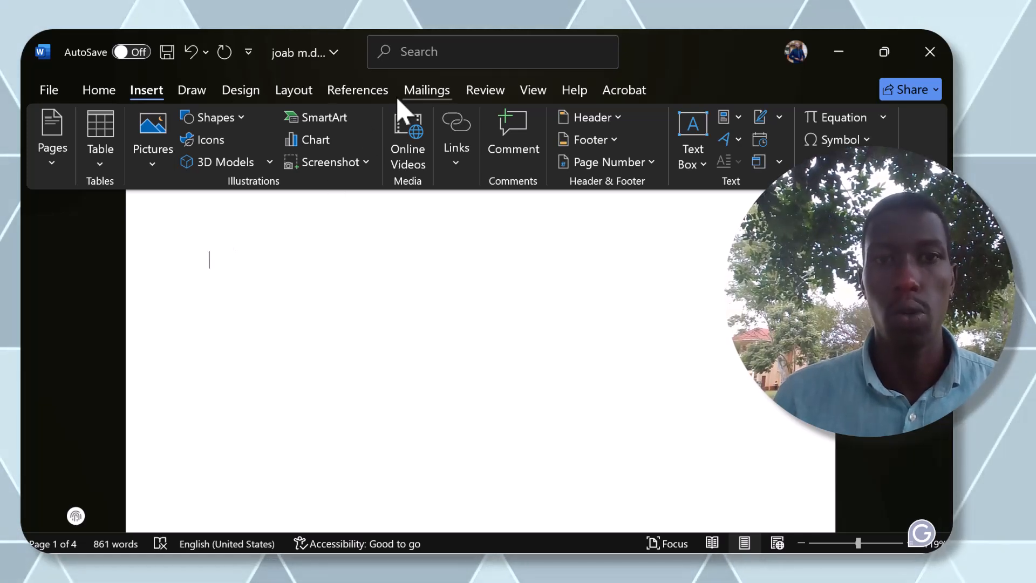
{"action": "left_click", "coordinate": [357, 91]}
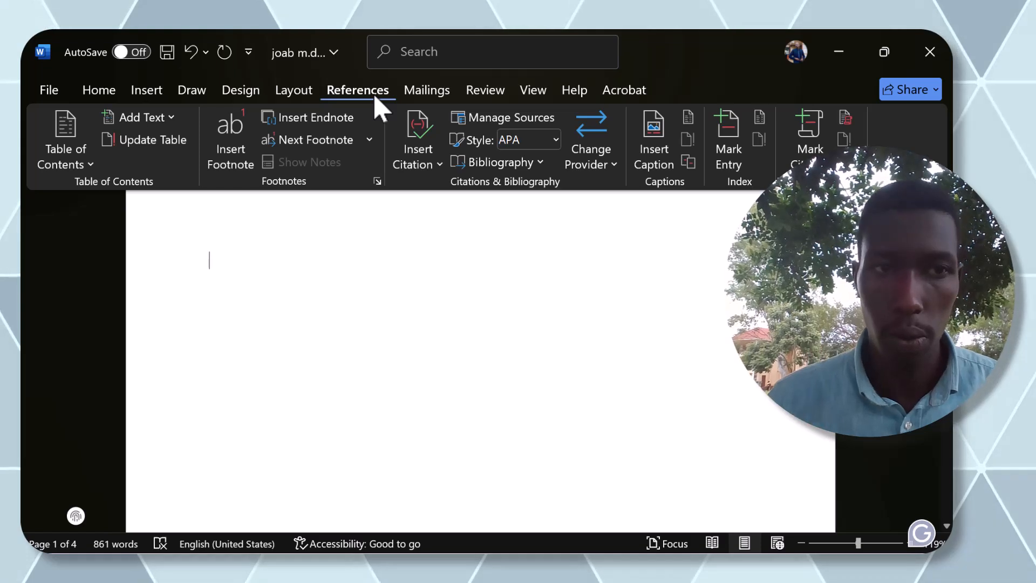
{"action": "left_click", "coordinate": [88, 163]}
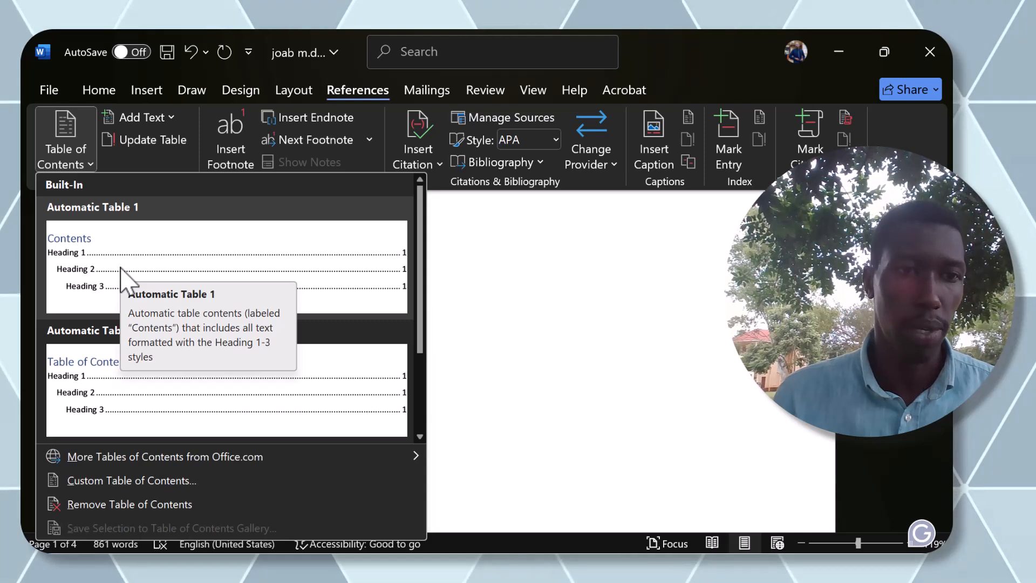
{"action": "left_click", "coordinate": [120, 267]}
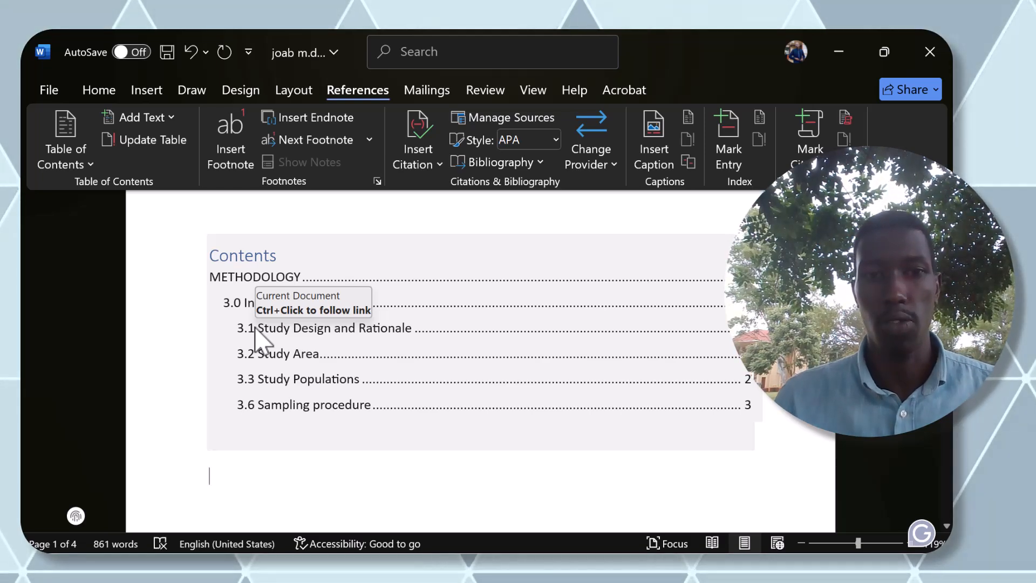
- Review the generated table of contents, highlighting the entries from 3.1 Study Design and Rationale to 3.6 Sampling procedure
{"action": "left_click", "coordinate": [186, 330]}
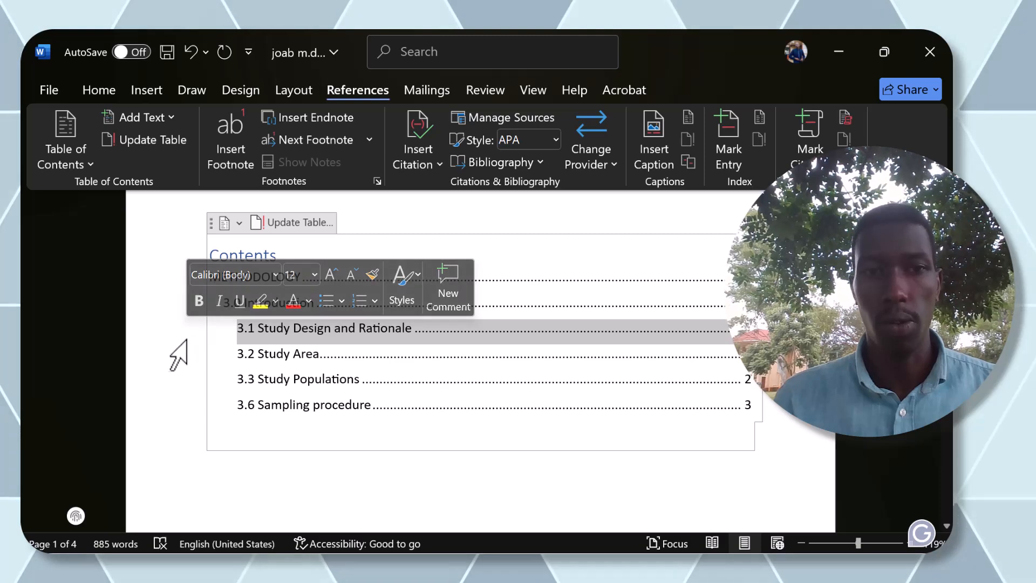
{"action": "left_click", "coordinate": [281, 256]}
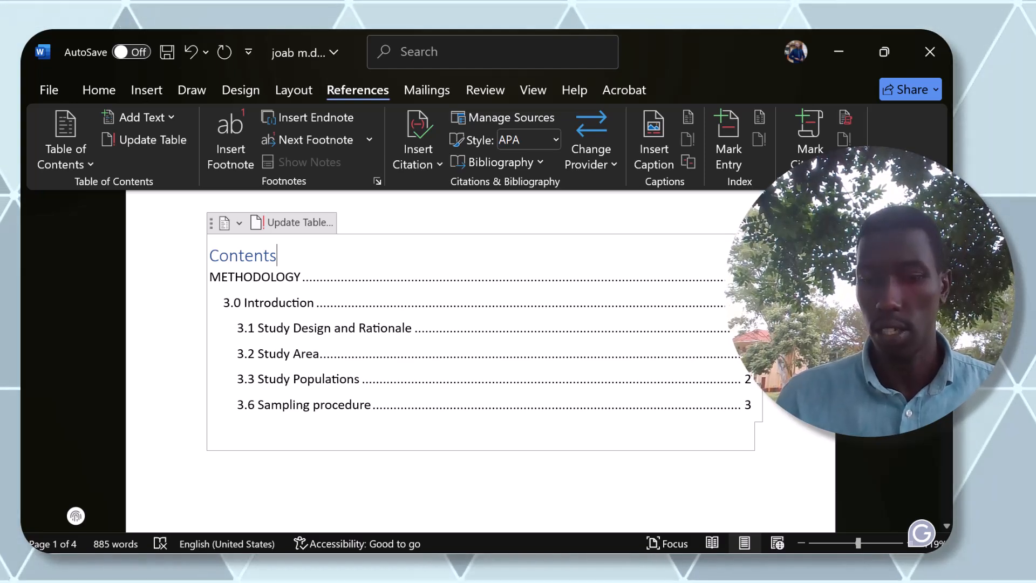
{"action": "left_click_drag", "start_coordinate": [237, 328], "coordinate": [751, 404]}
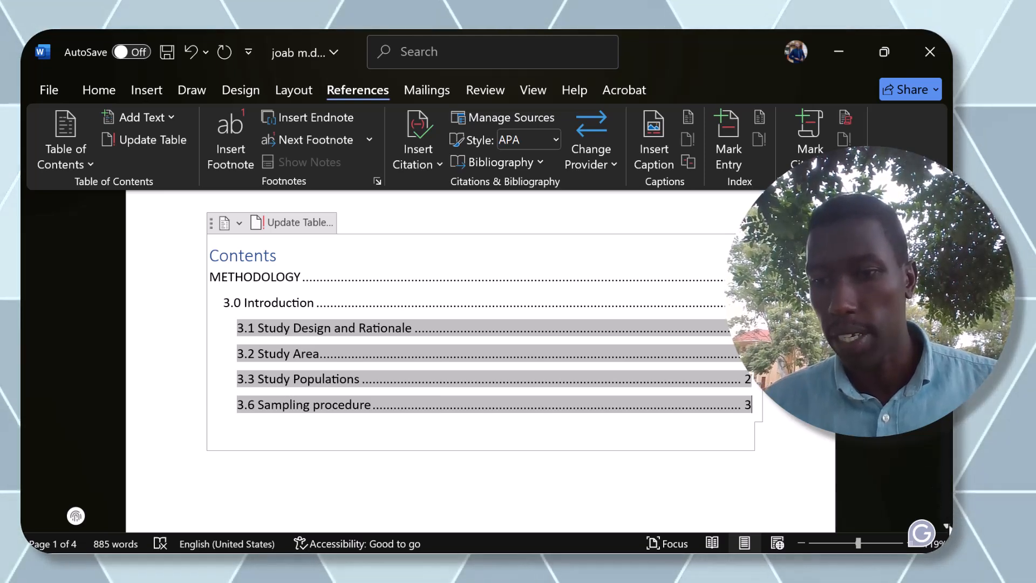
{"action": "scroll", "coordinate": [480, 324], "scroll_direction": "down", "scroll_amount": 5}
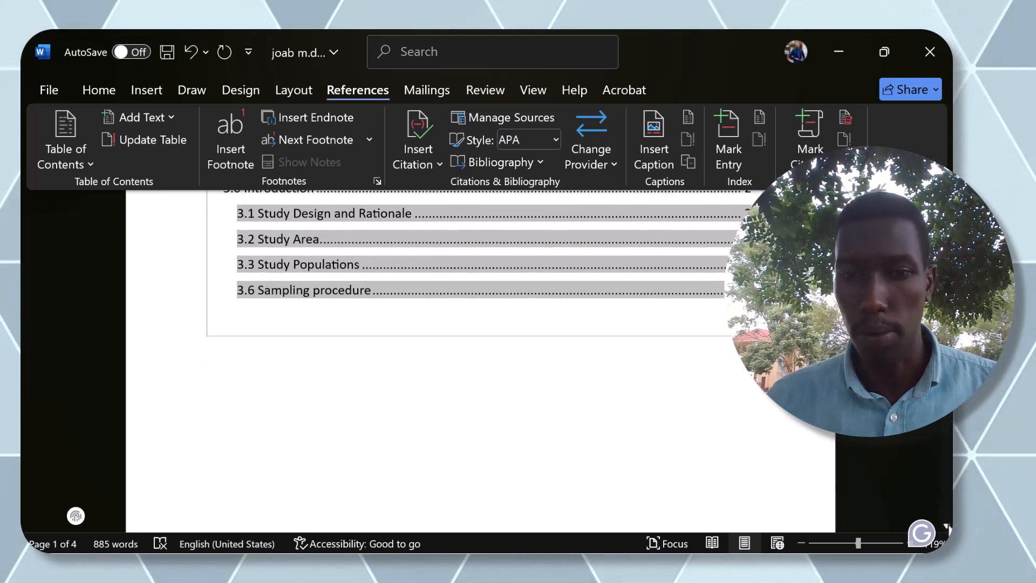
{"action": "scroll", "coordinate": [480, 324], "scroll_direction": "down", "scroll_amount": 1}
{"action": "scroll", "coordinate": [480, 324], "scroll_direction": "up", "scroll_amount": 5}
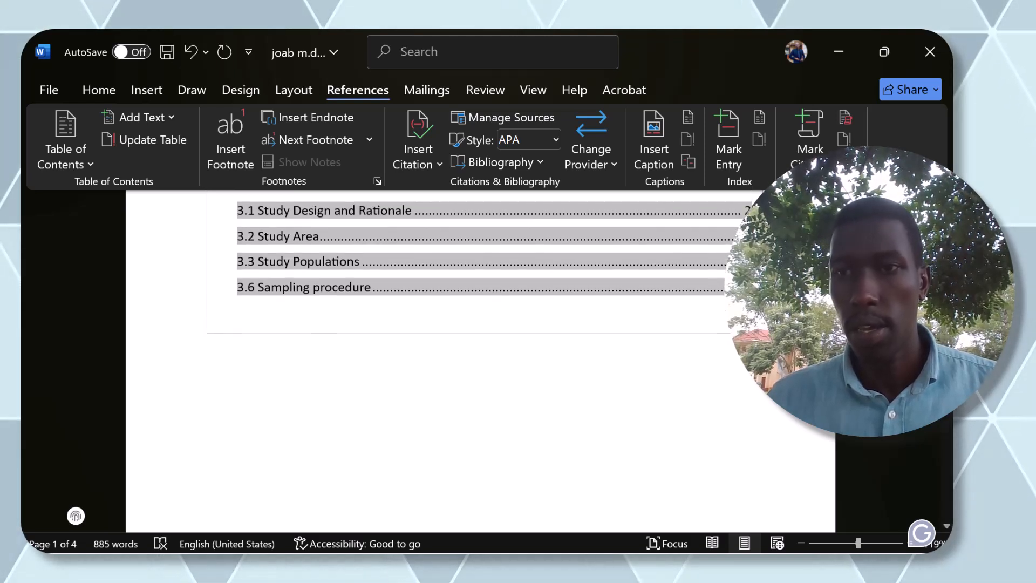
{"action": "scroll", "coordinate": [480, 351], "scroll_direction": "up", "scroll_amount": 4}
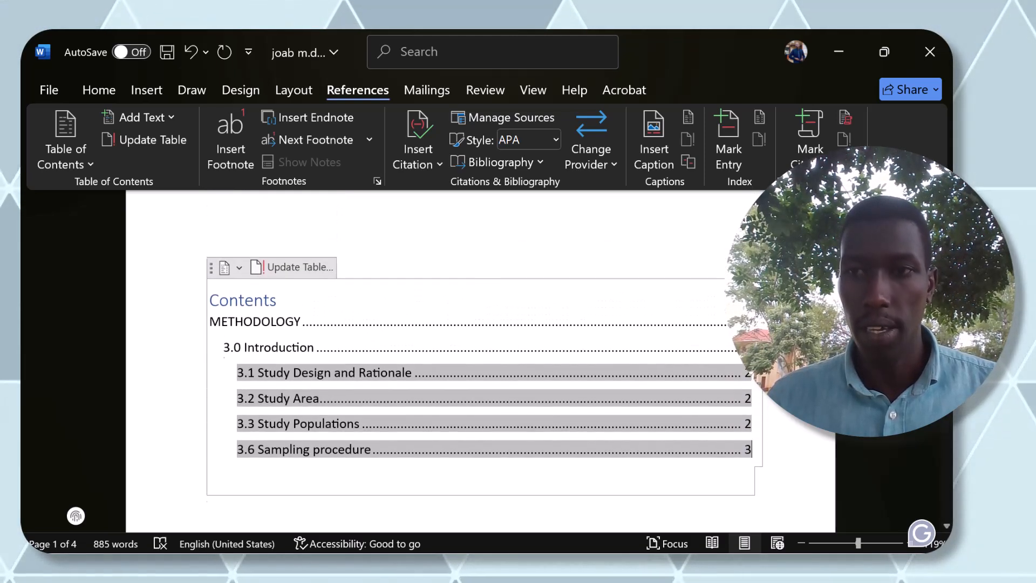